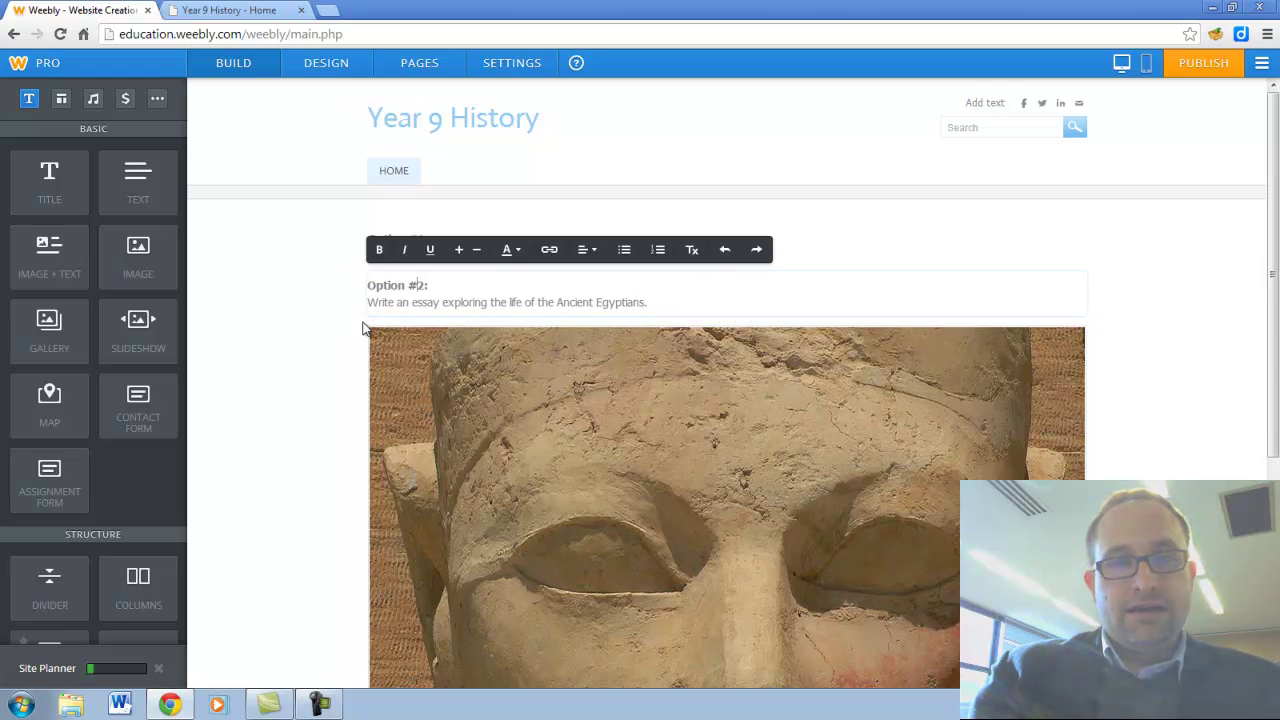
Place a columns element on the Home page above the Option #1 text
click(333, 351)
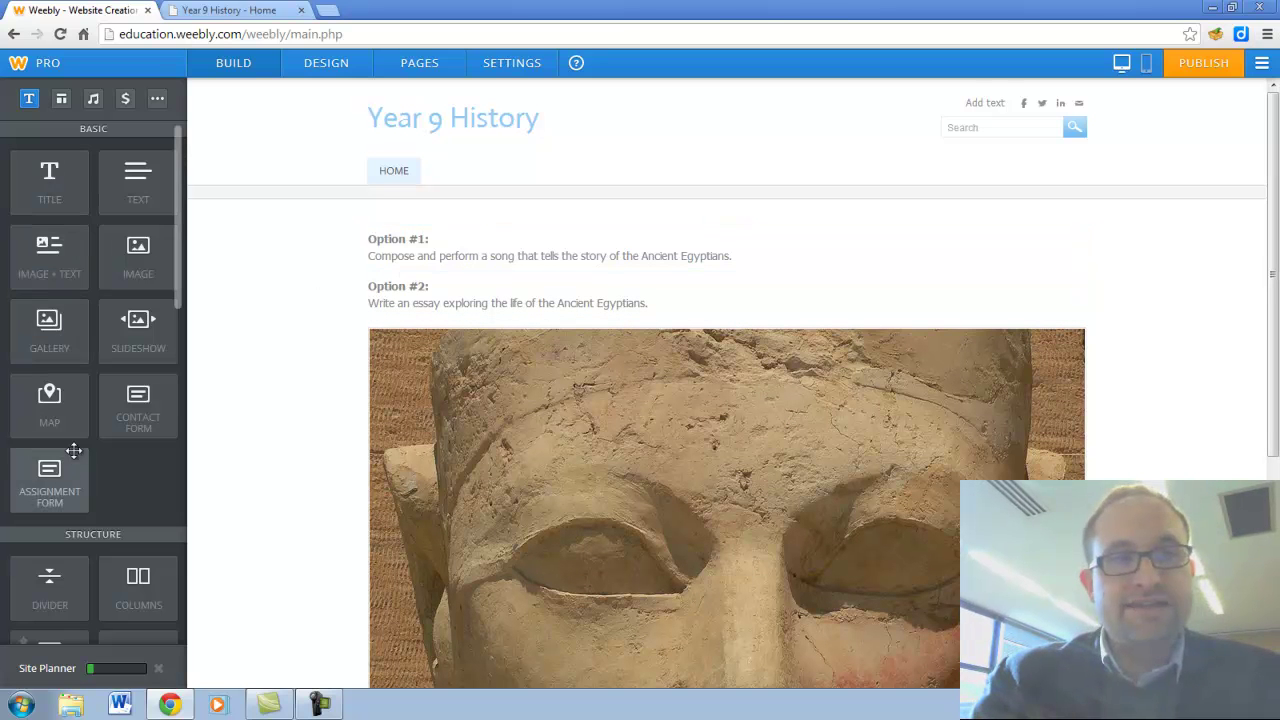
scroll(75, 450, down, 1)
scroll(75, 450, down, 2)
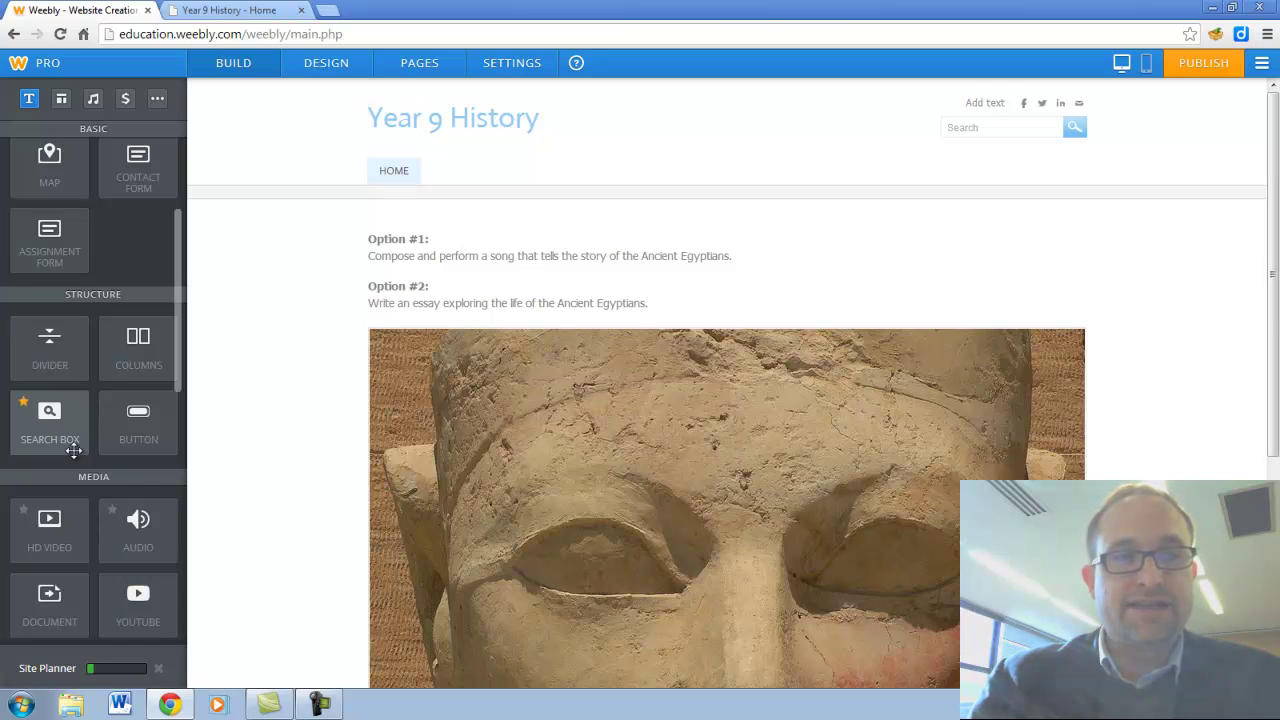
scroll(65, 425, up, 2)
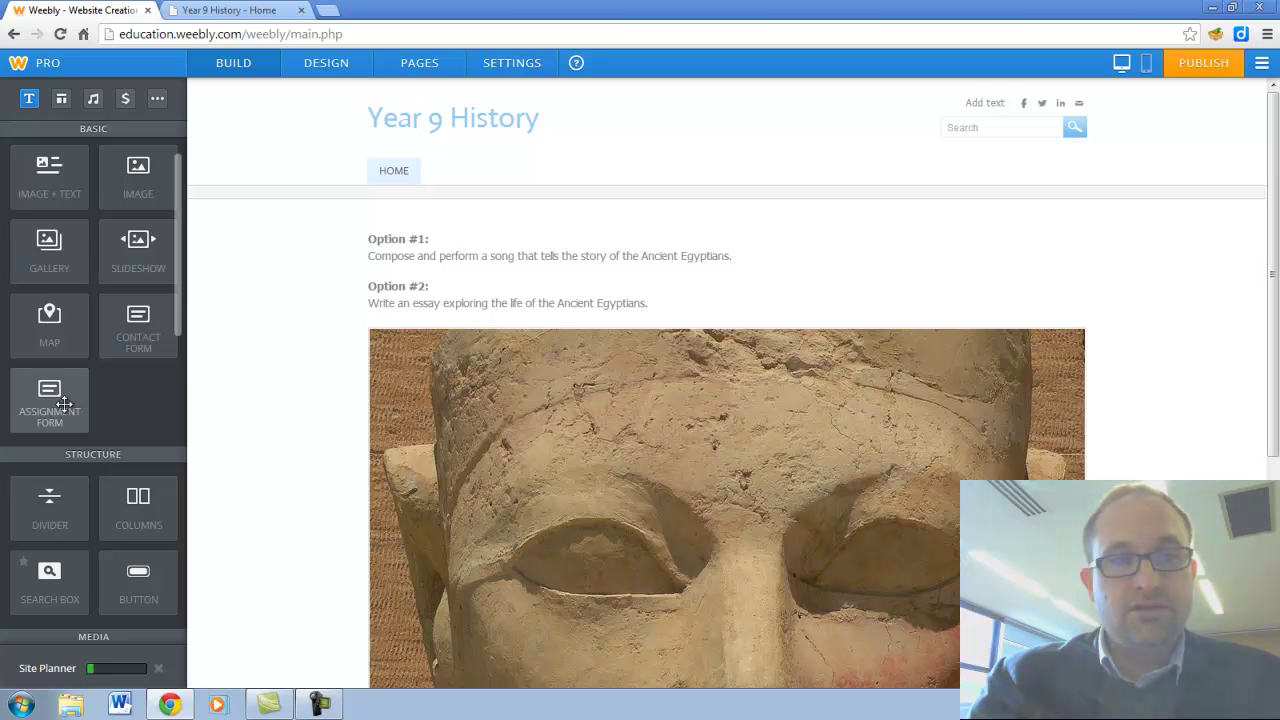
scroll(64, 402, up, 1)
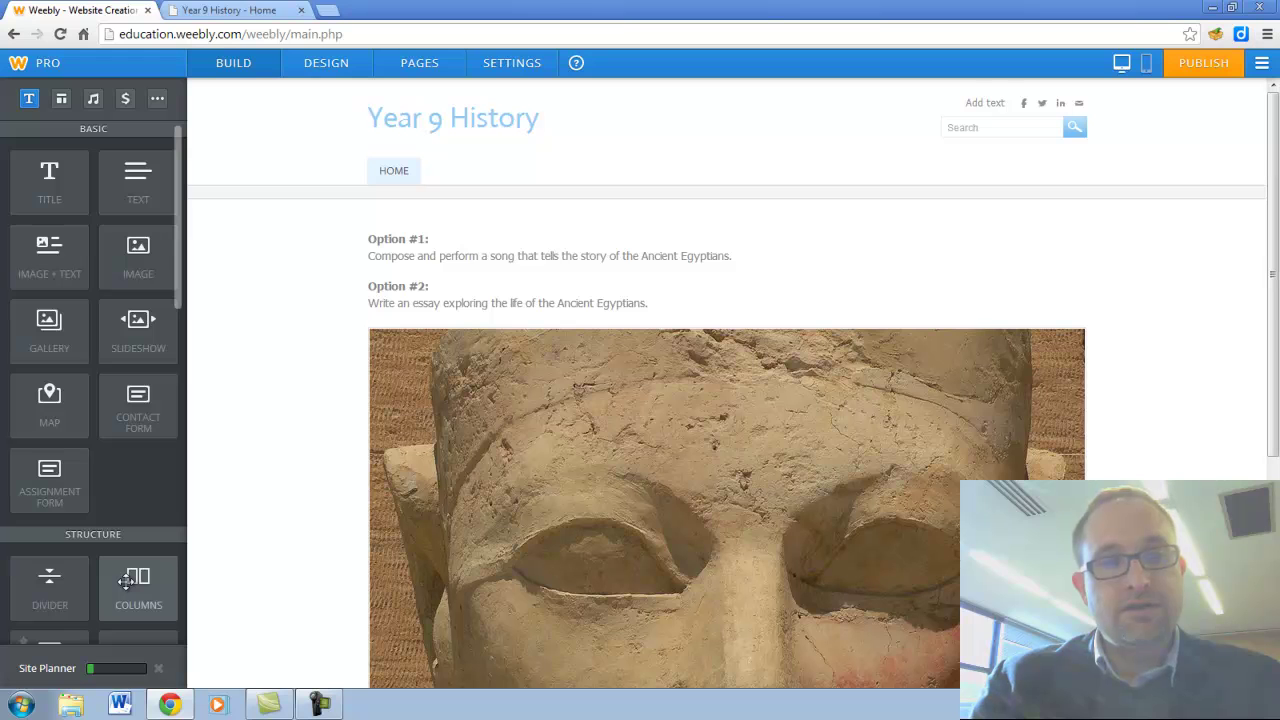
click(134, 598)
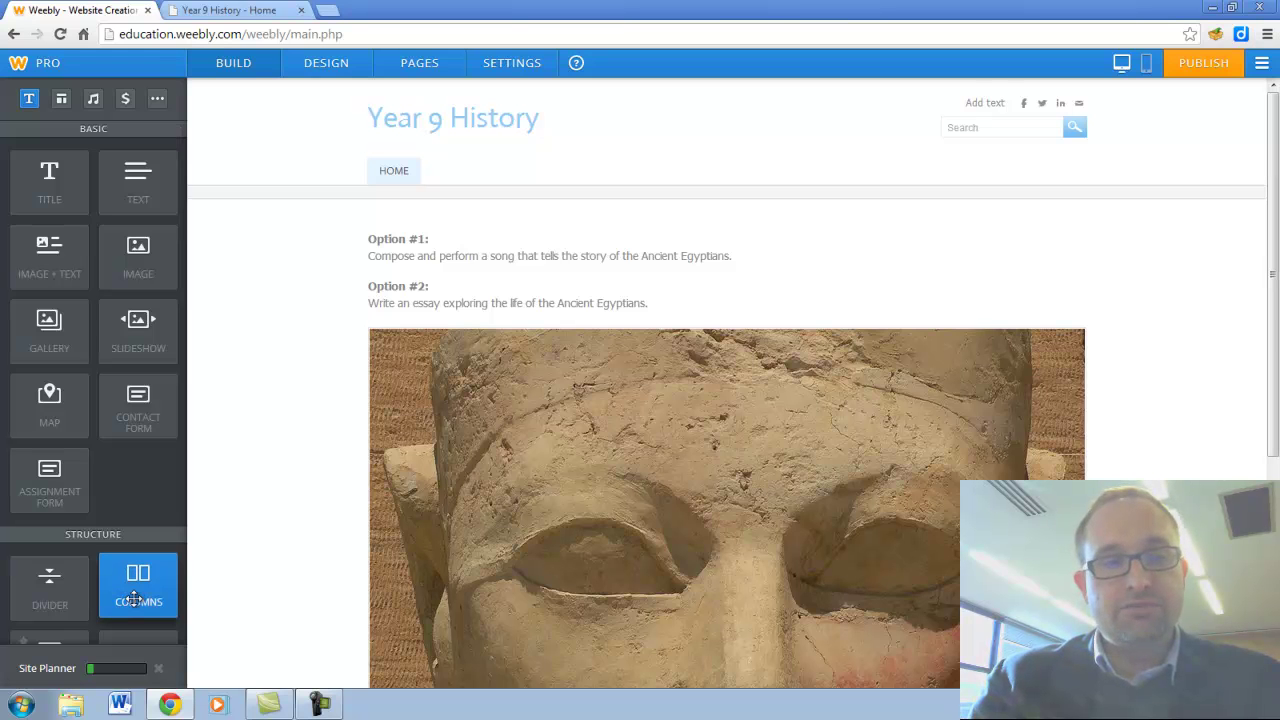
drag(142, 594, 706, 232)
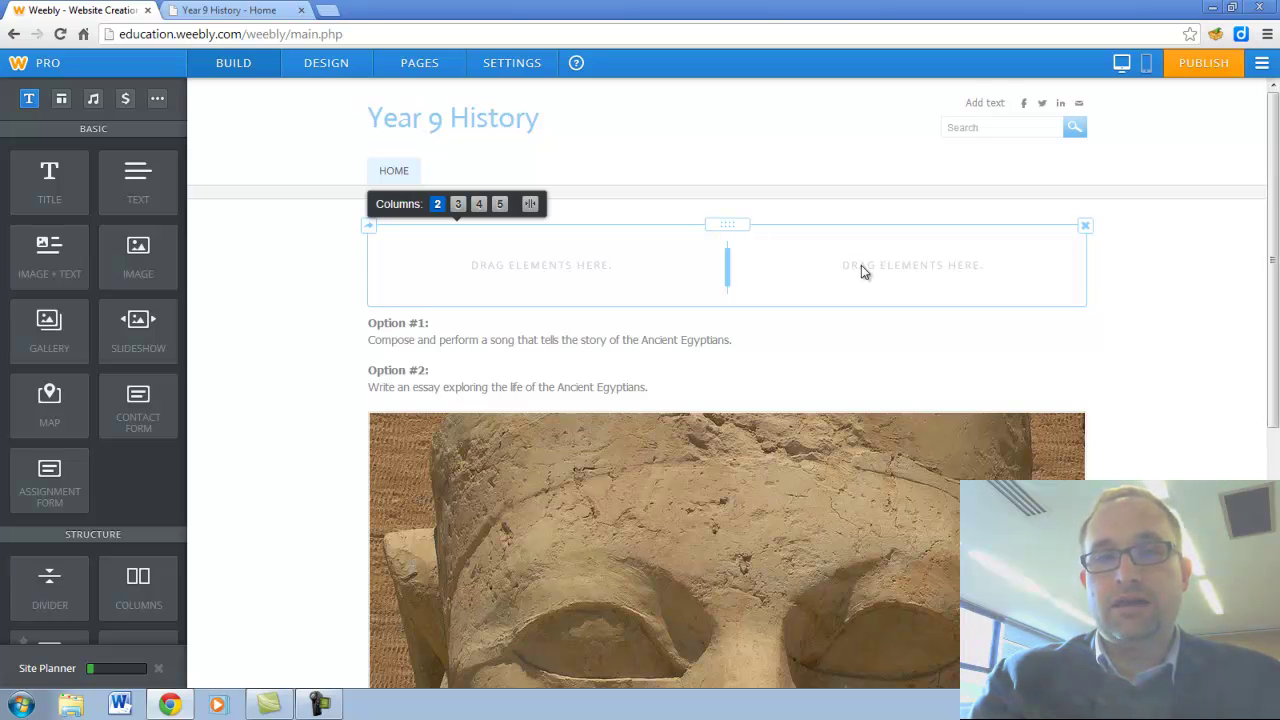
Try the three-, four- and five-column layouts, and settle on four columns
click(459, 205)
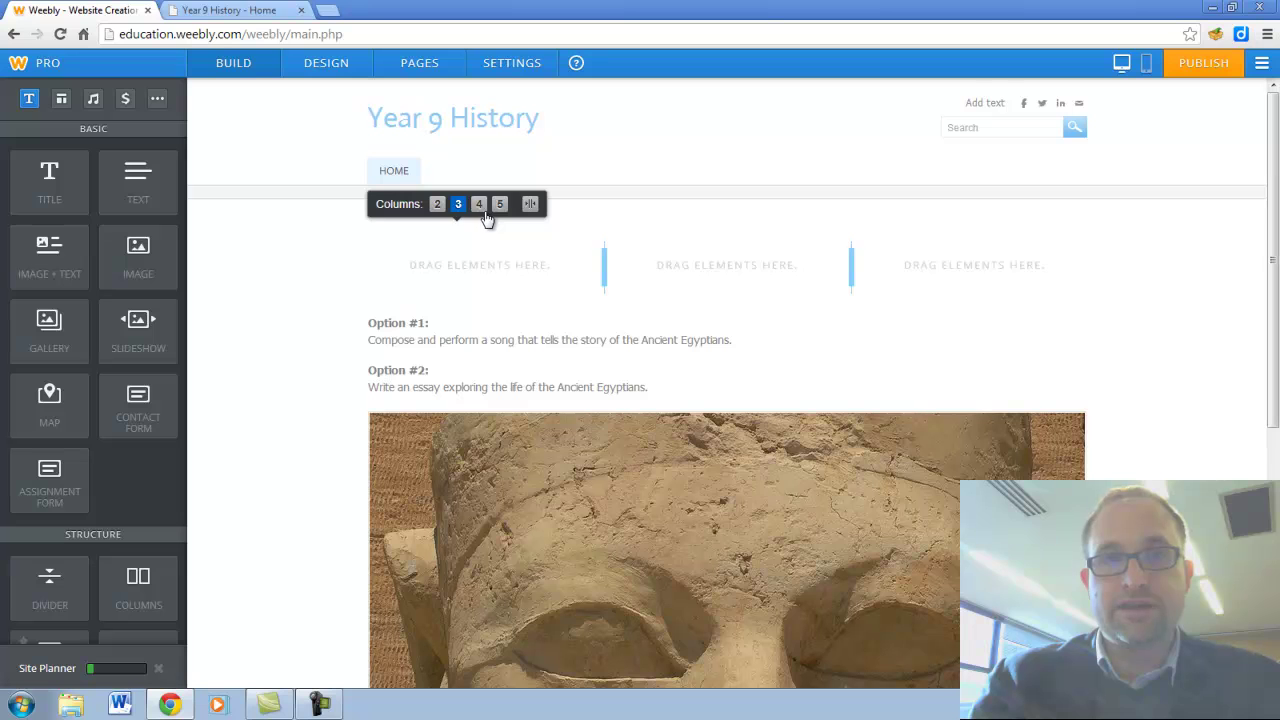
click(478, 204)
click(499, 204)
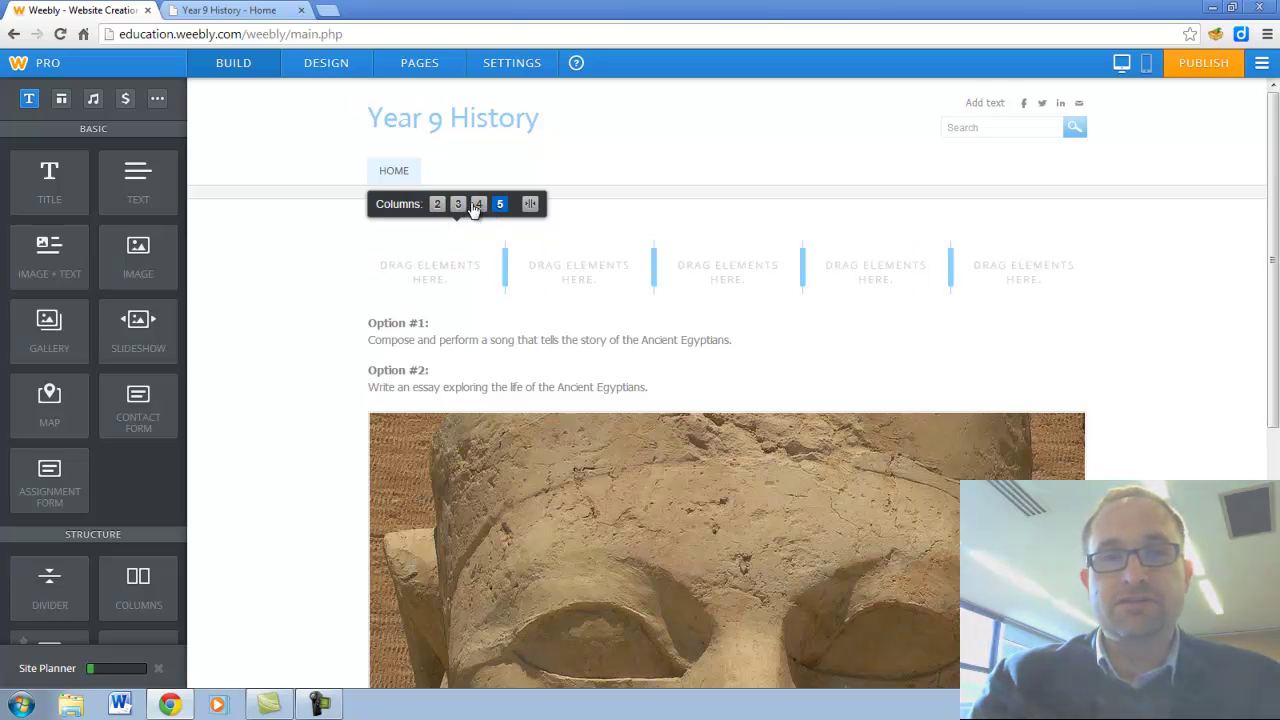
click(479, 204)
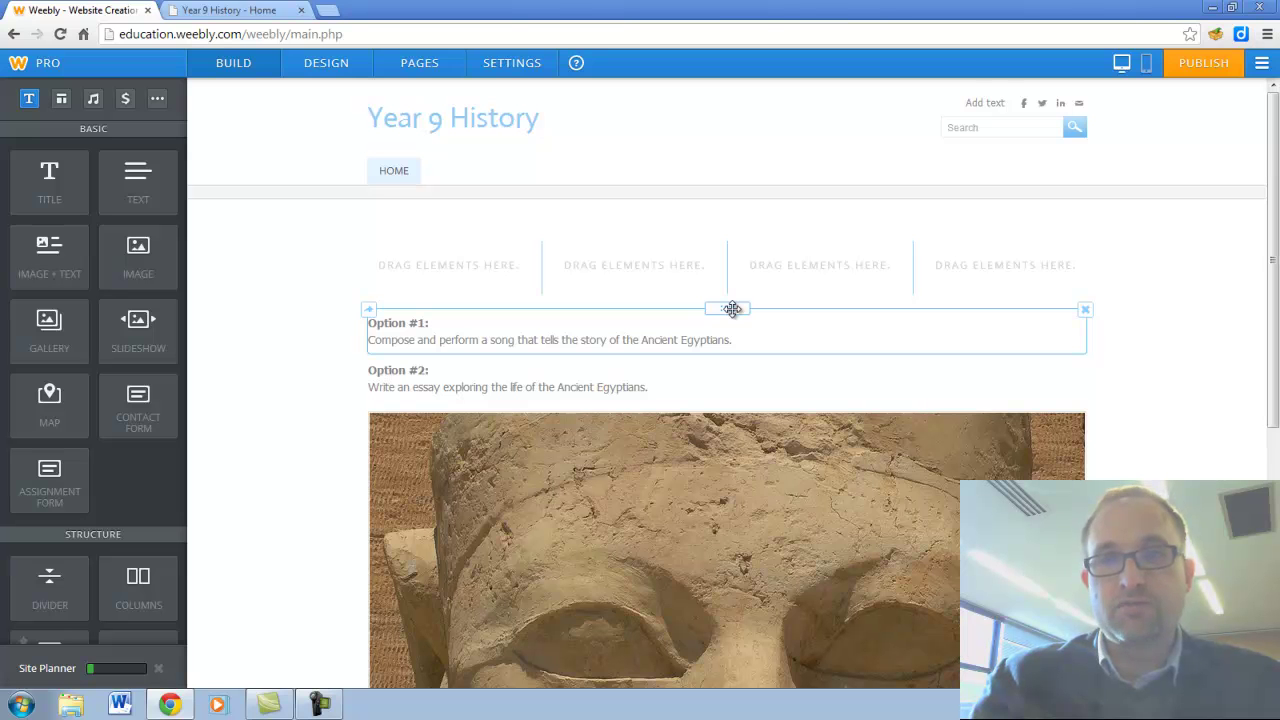
Move the Option #1 text, the Option #2 text and the statue image into the first, second and third columns respectively
drag(732, 308, 521, 268)
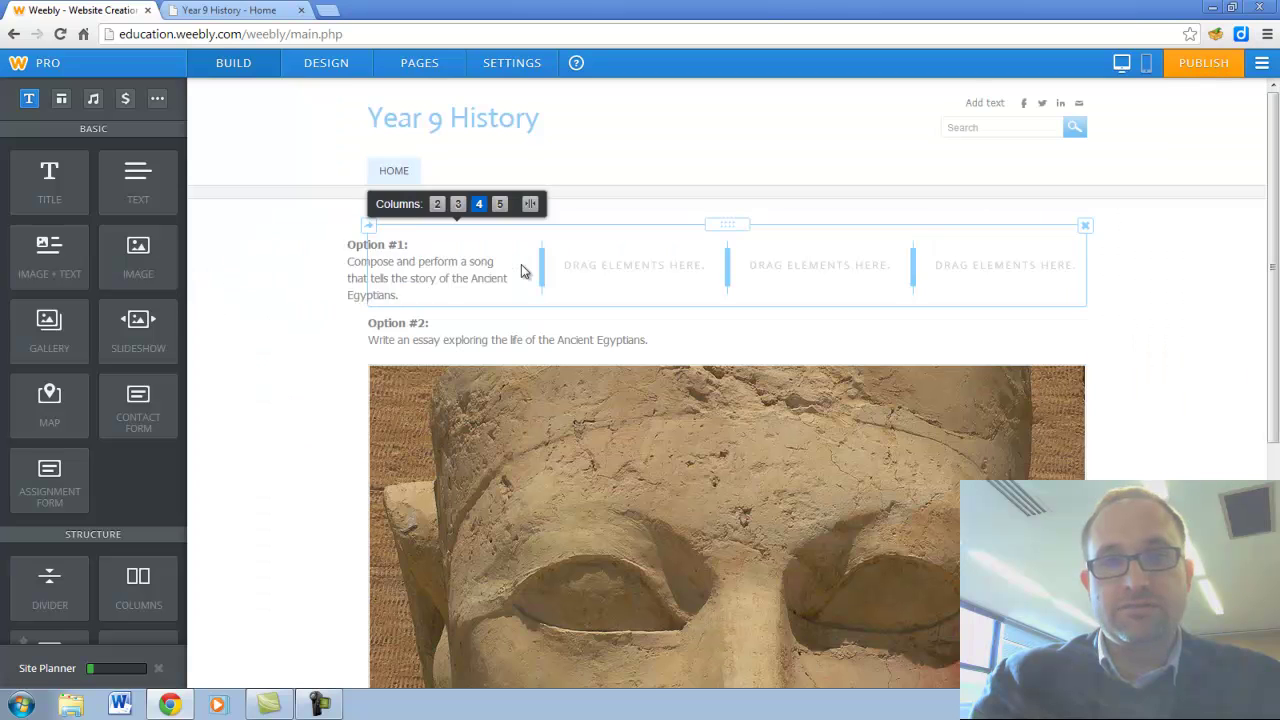
click(514, 321)
click(325, 380)
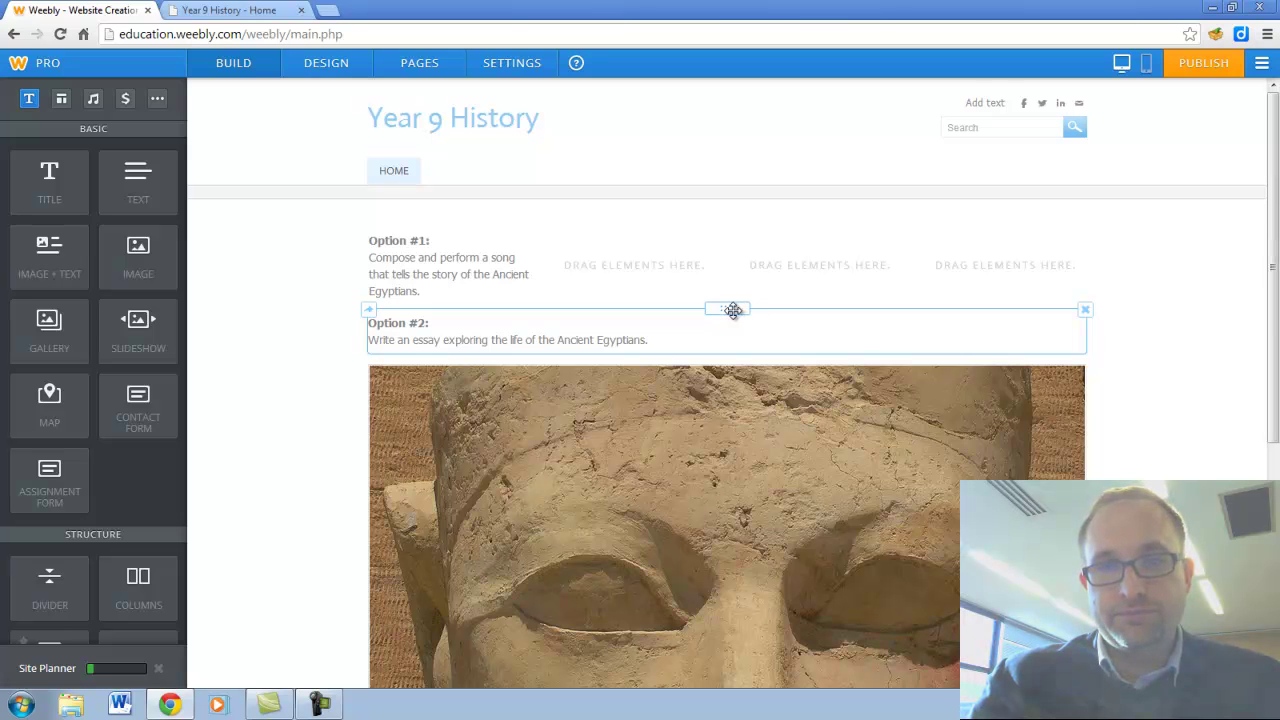
drag(730, 309, 666, 266)
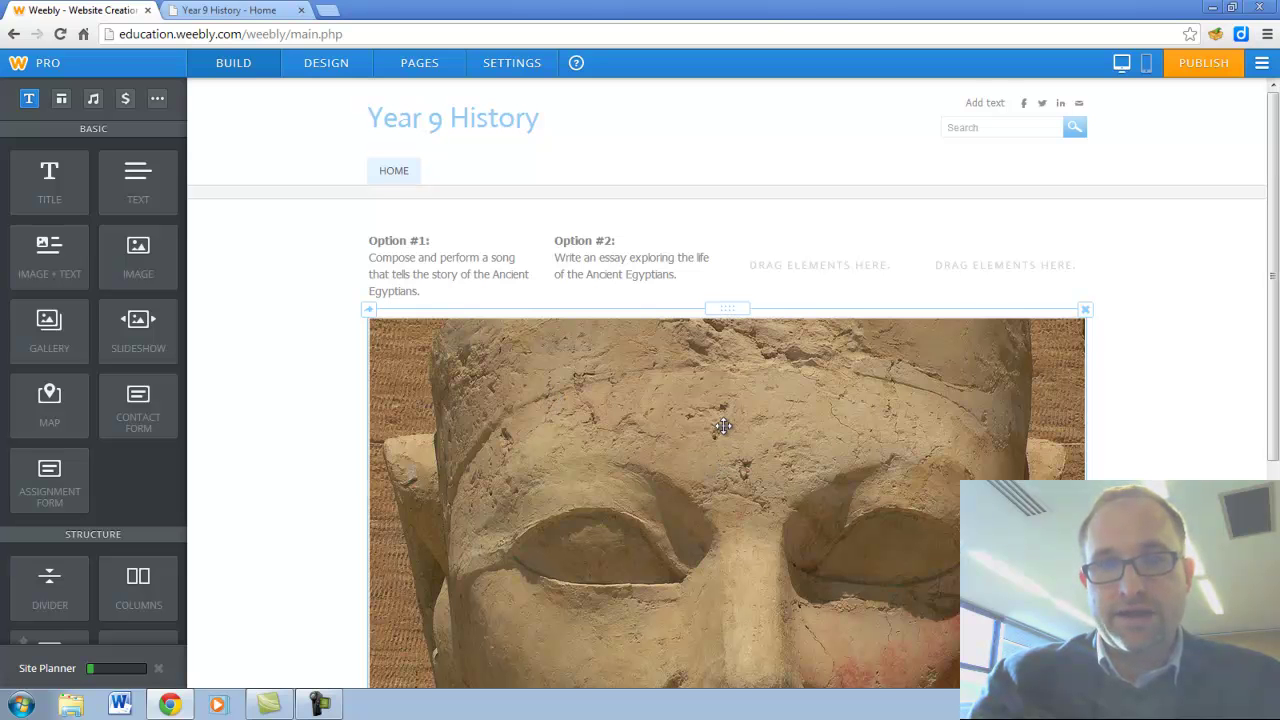
drag(723, 426, 857, 242)
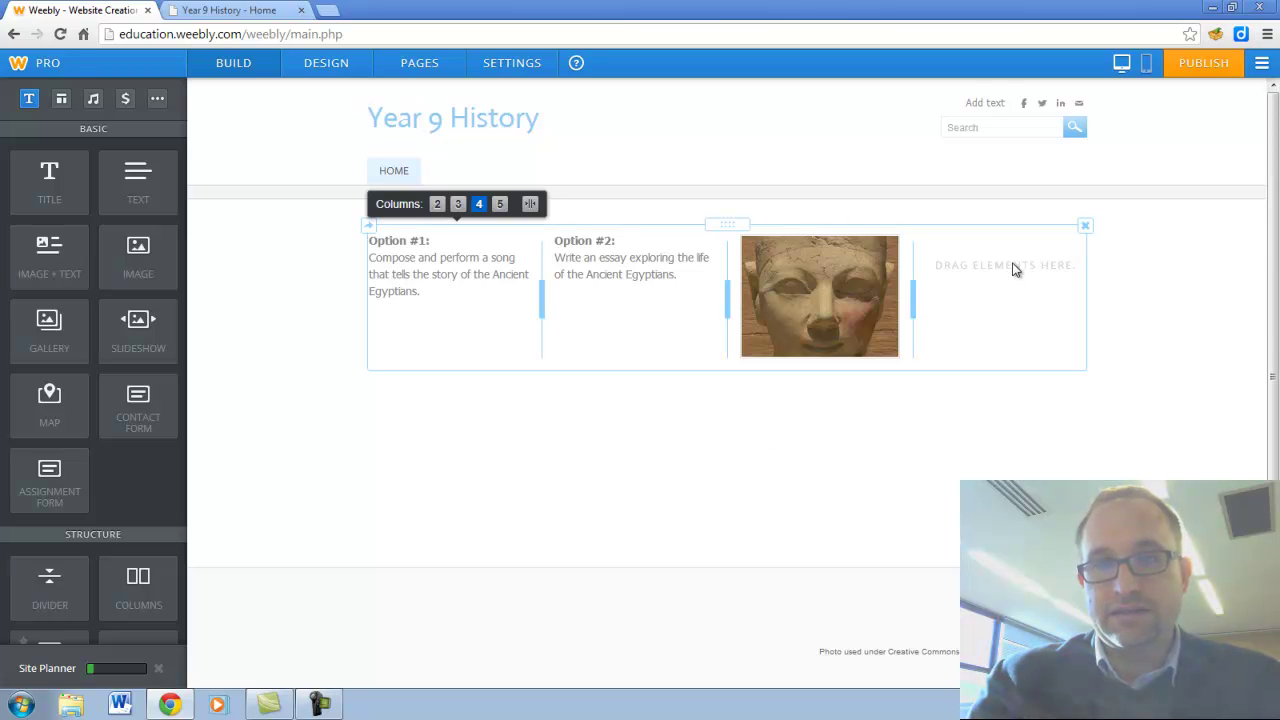
Add a text element to the fourth column and give it the bold label "Option #4"
mouse_move(160, 200)
mouse_down()
mouse_move(880, 215)
mouse_move(162, 201)
mouse_up()
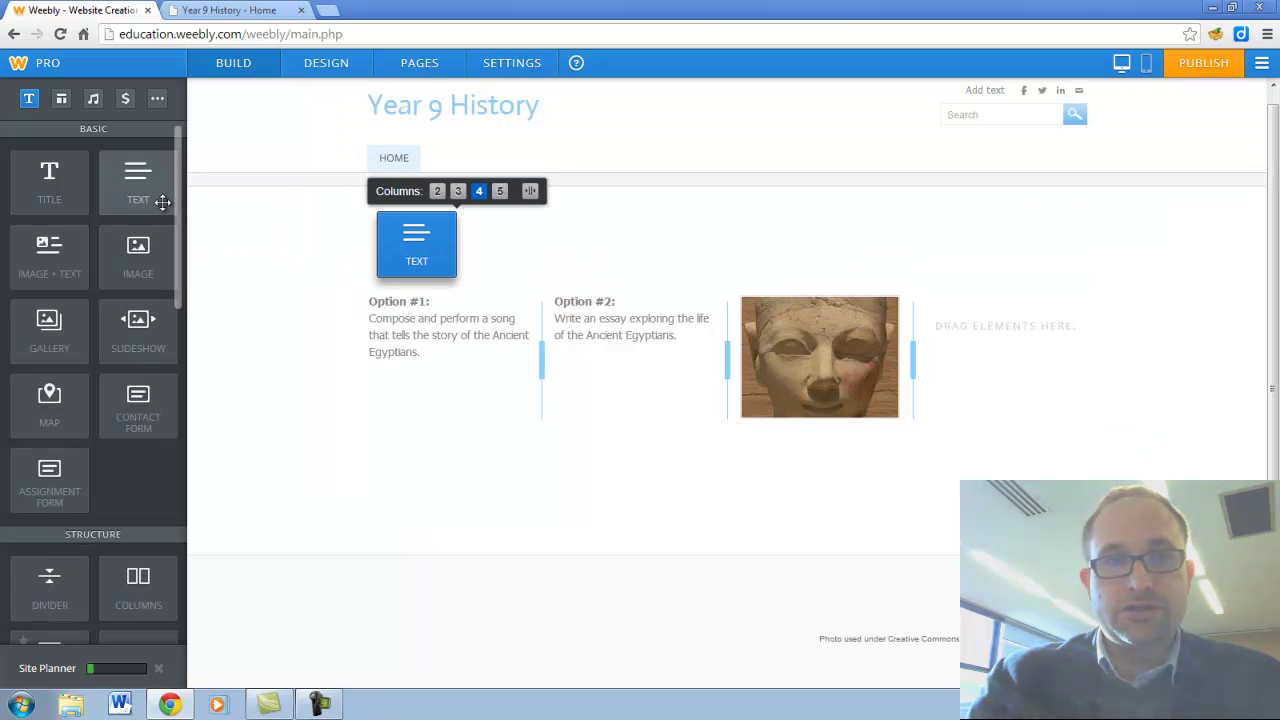
click(119, 178)
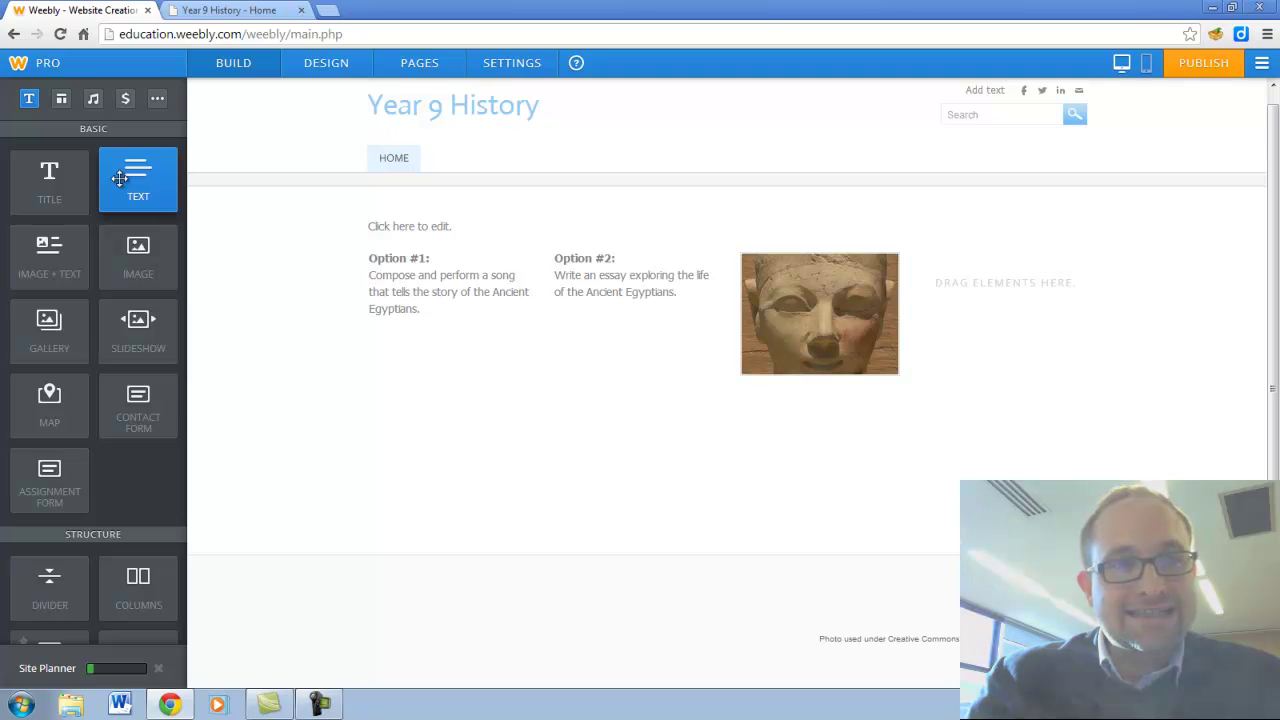
drag(119, 178, 962, 285)
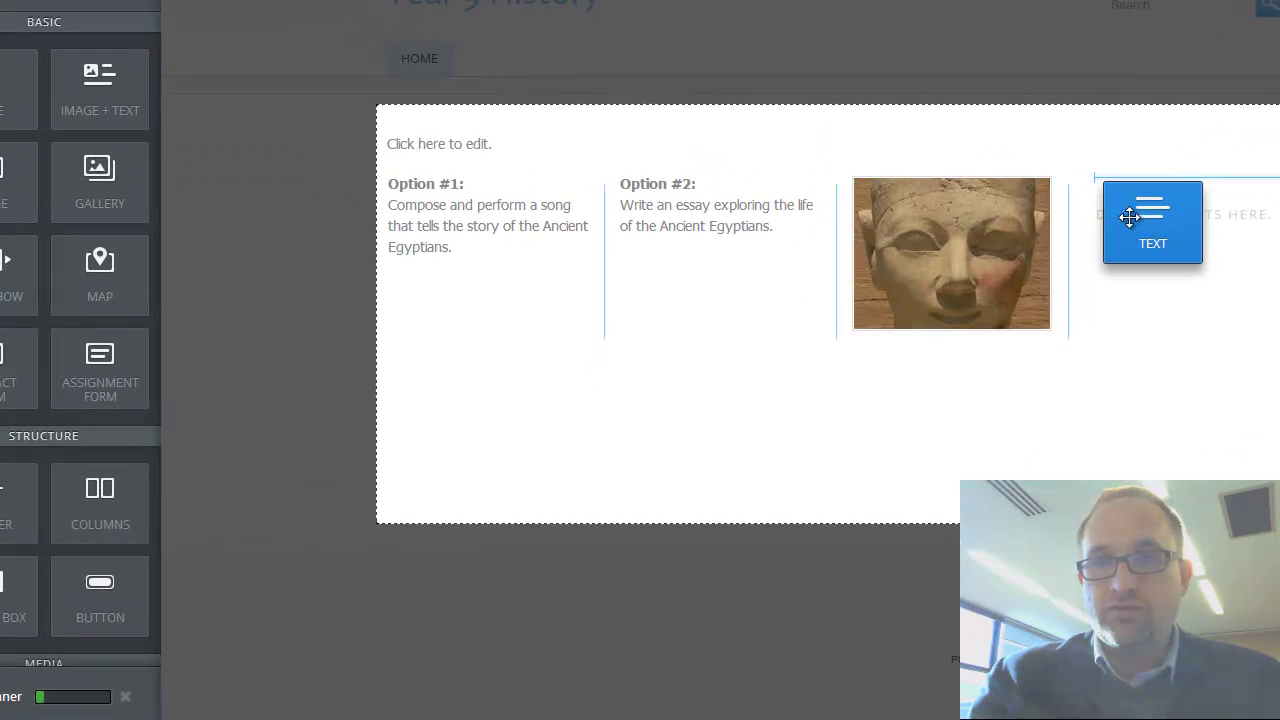
drag(1129, 217, 1129, 217)
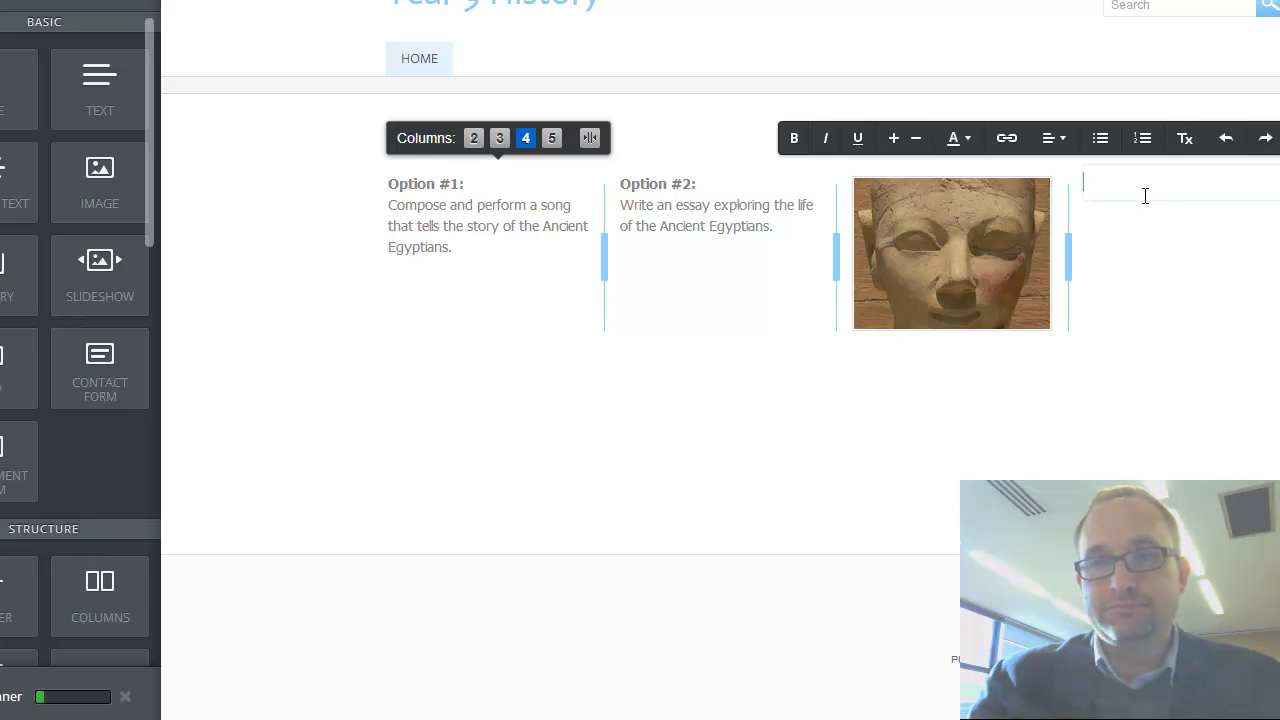
text(Option #)
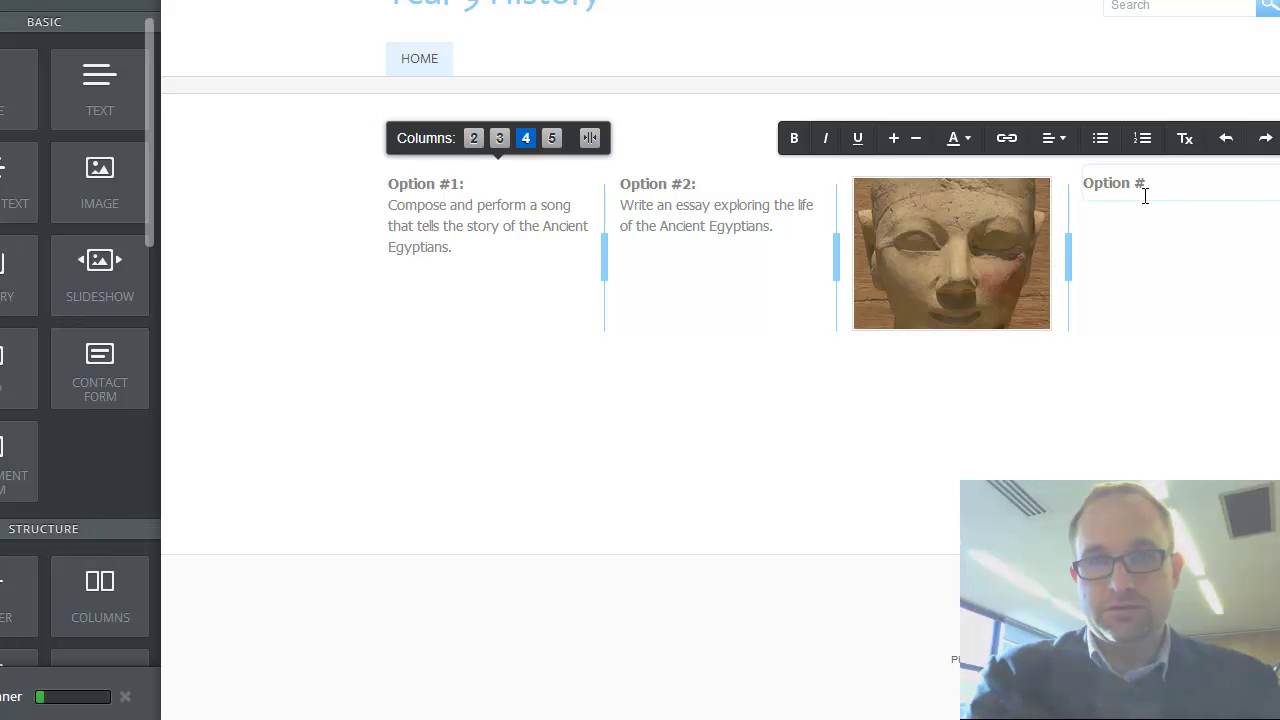
text(3)
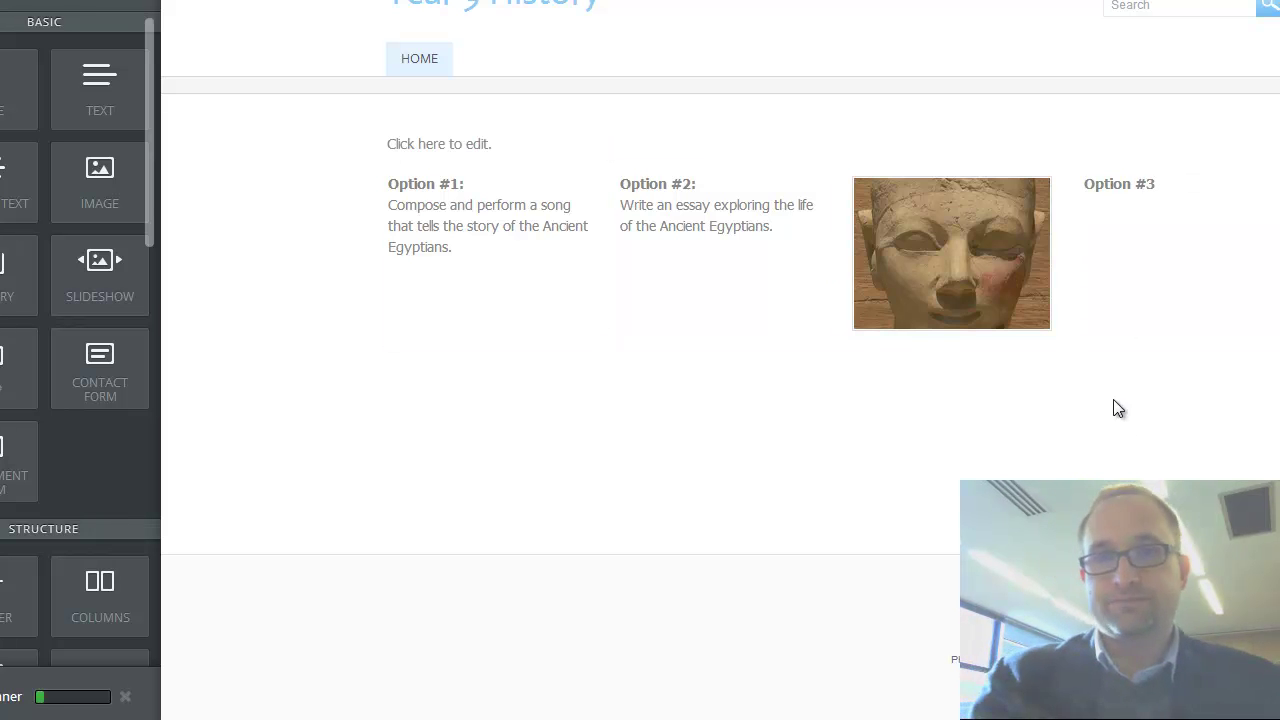
click(1157, 187)
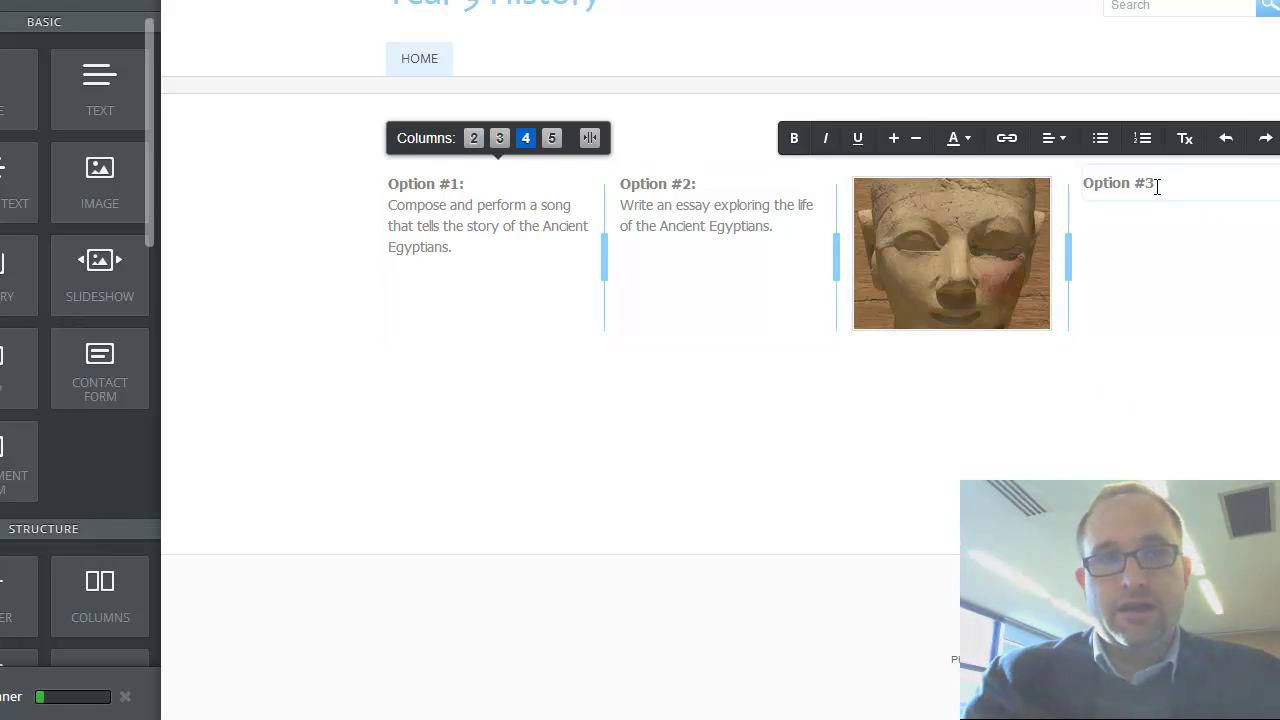
text(4)
click(880, 620)
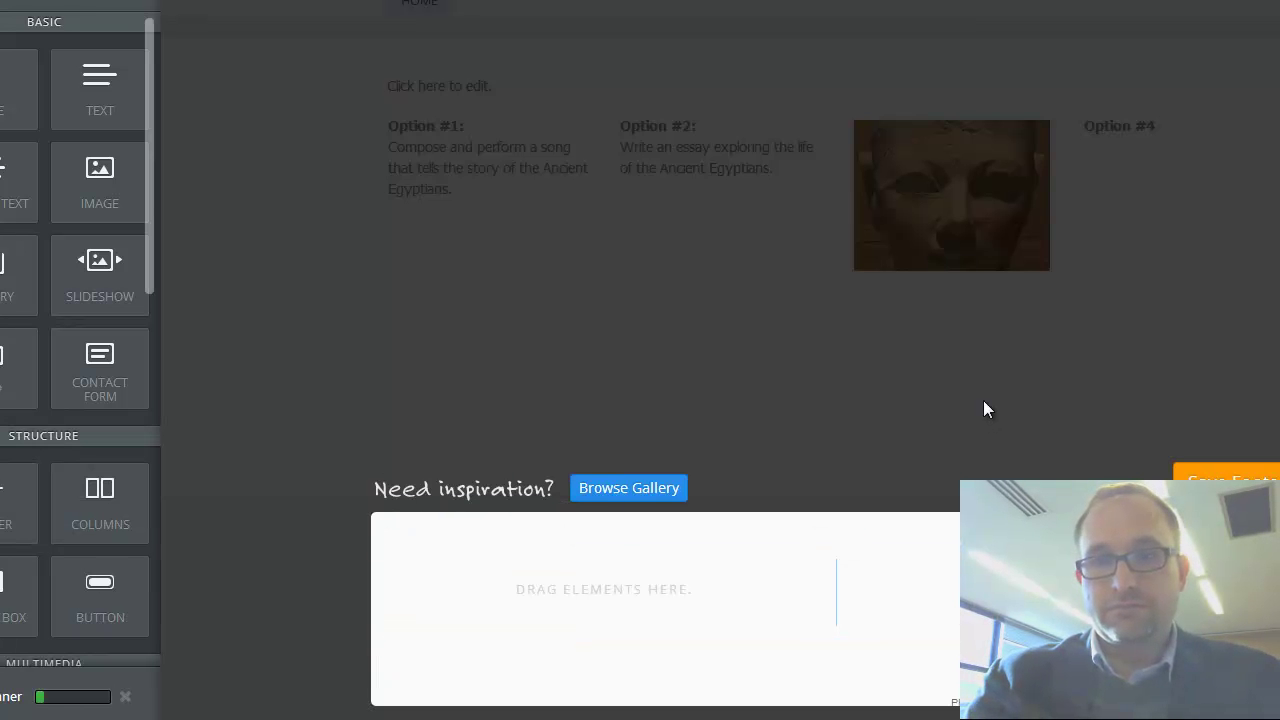
mouse_move(482, 533)
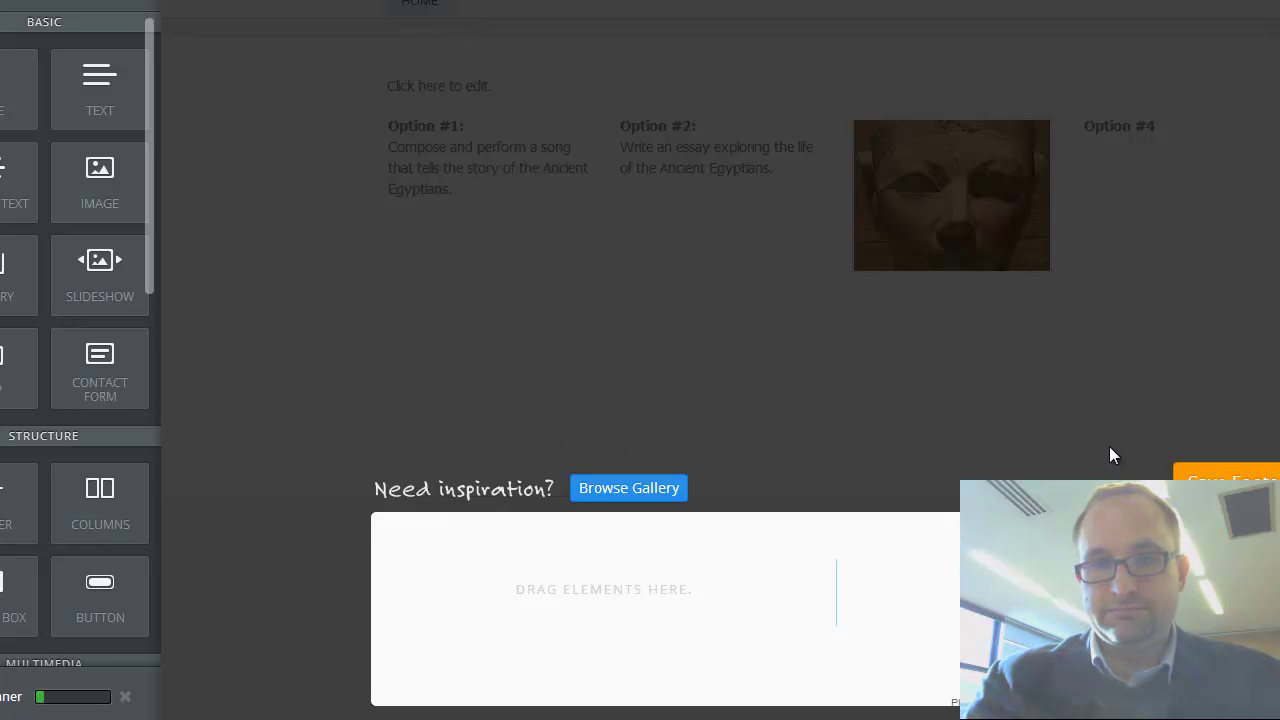
click(1188, 476)
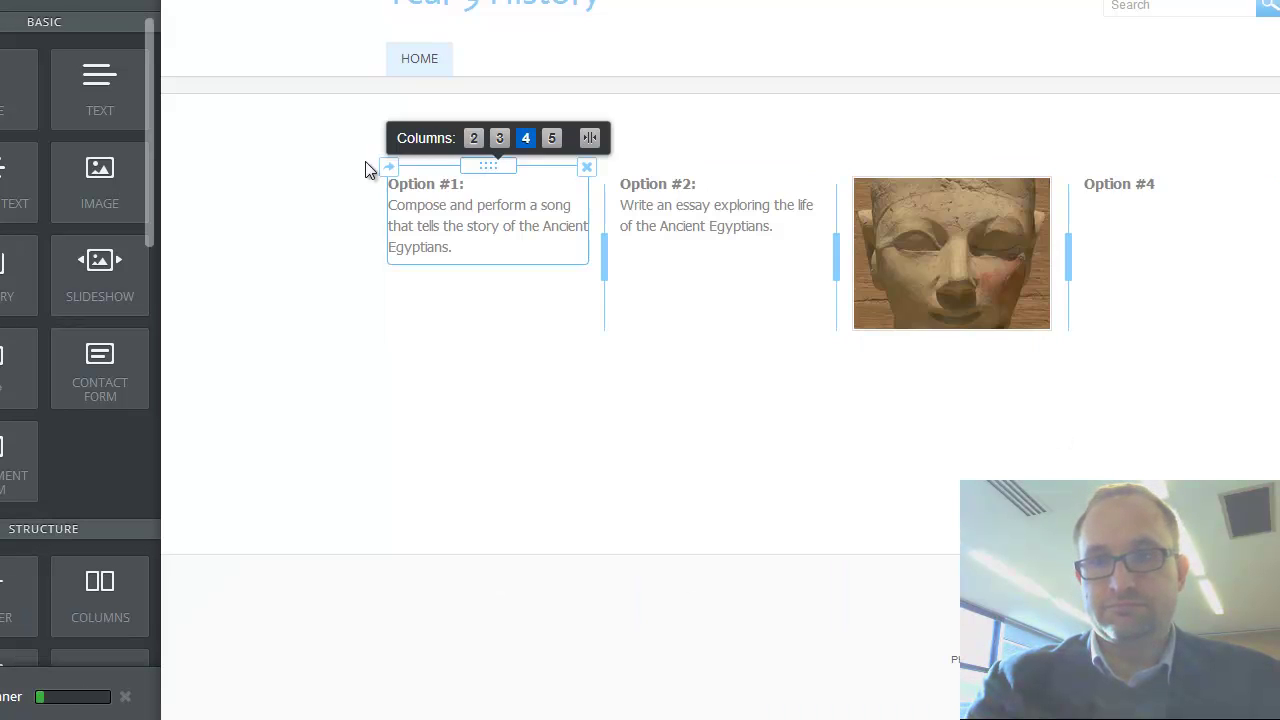
Add a bold "Option #3:" text element above the image in the third column, and complete the fourth label as "Option #4:"
drag(113, 122, 972, 250)
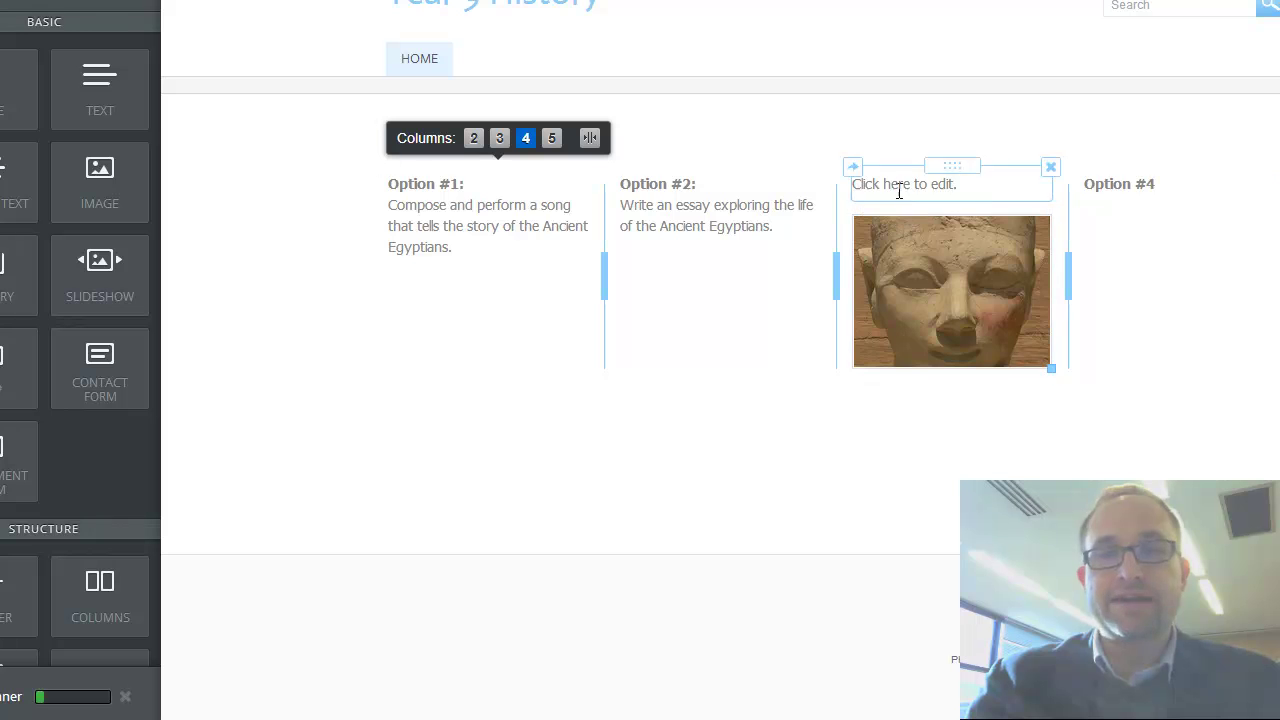
click(900, 187)
text(Op)
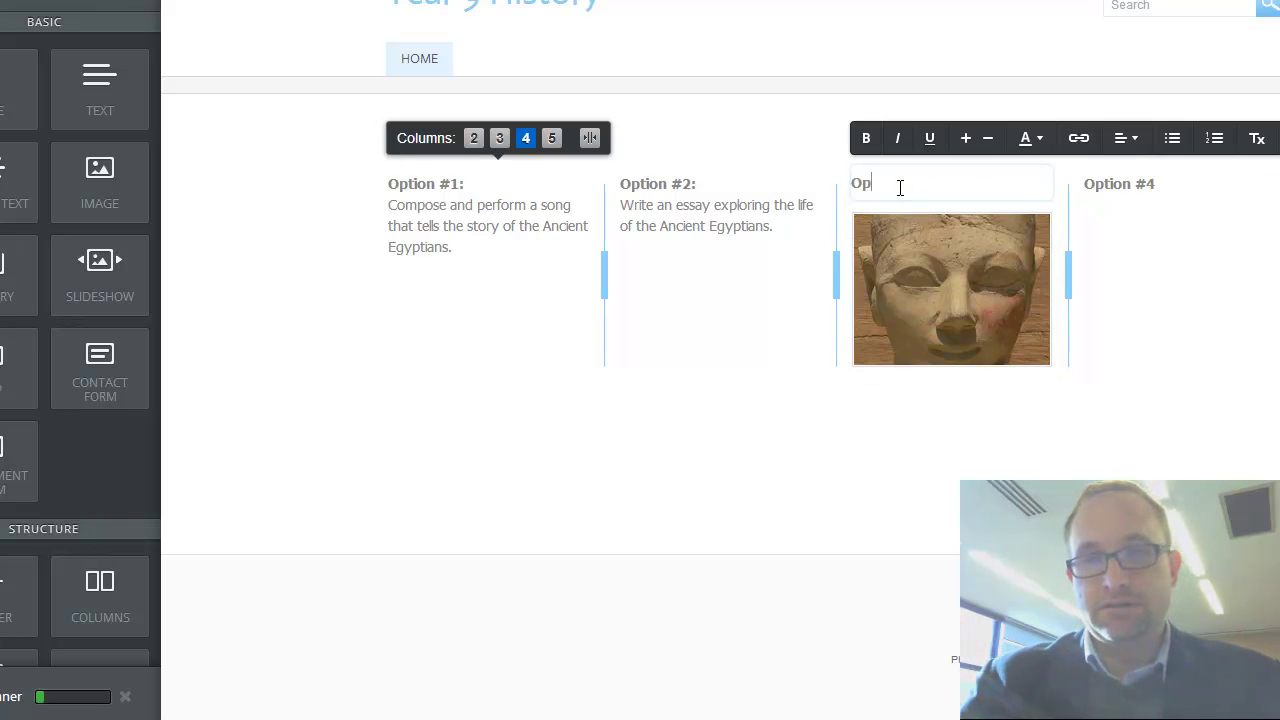
text(tion)
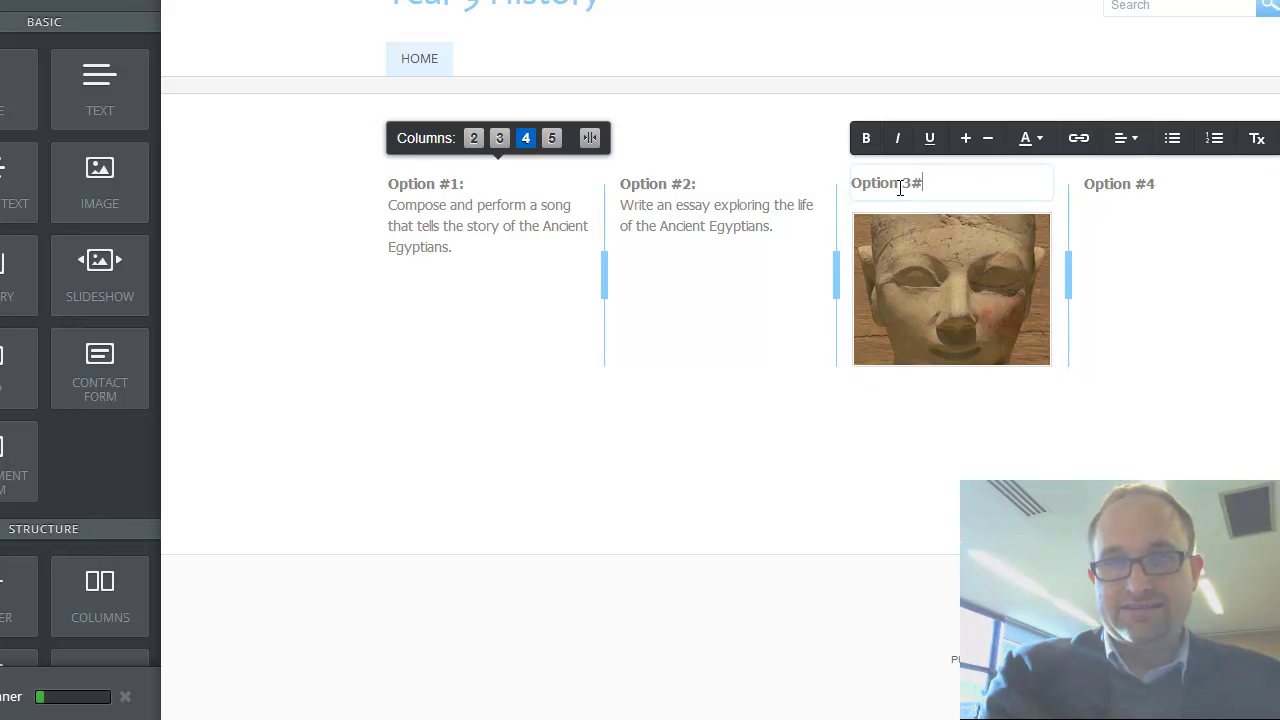
text( #3)
key(BackSpace)
text(3:)
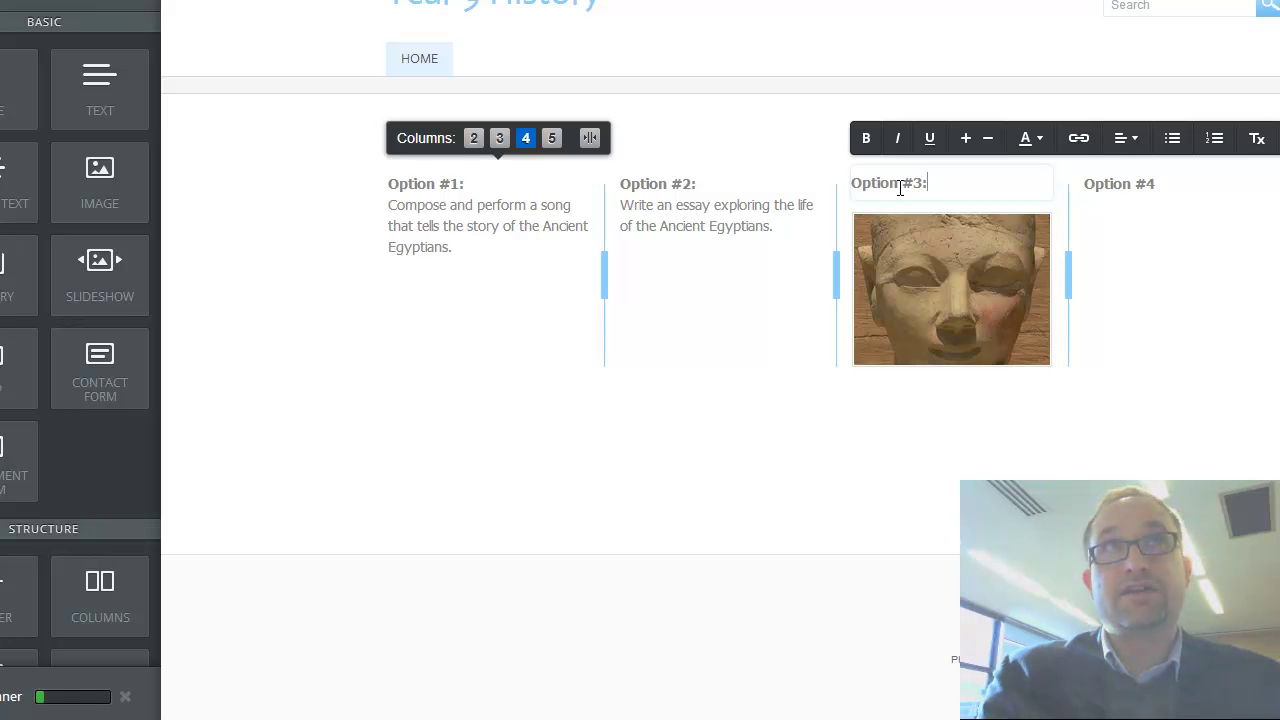
click(1195, 193)
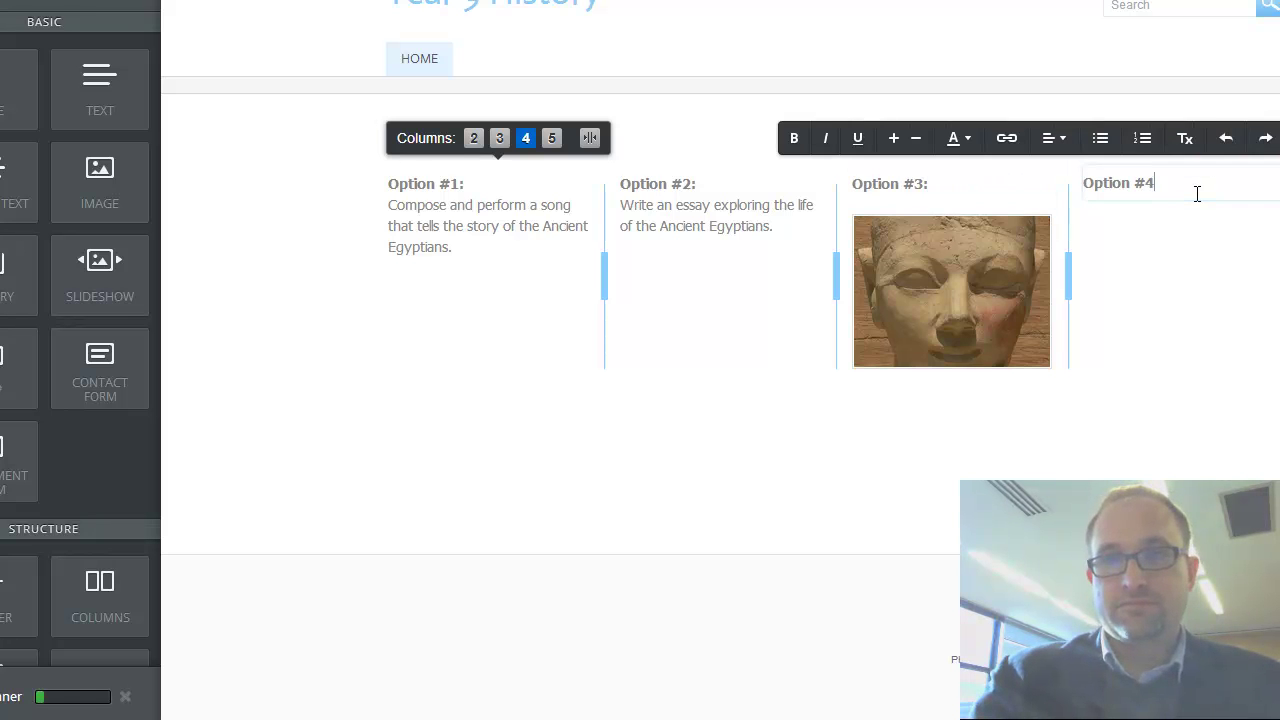
click(966, 477)
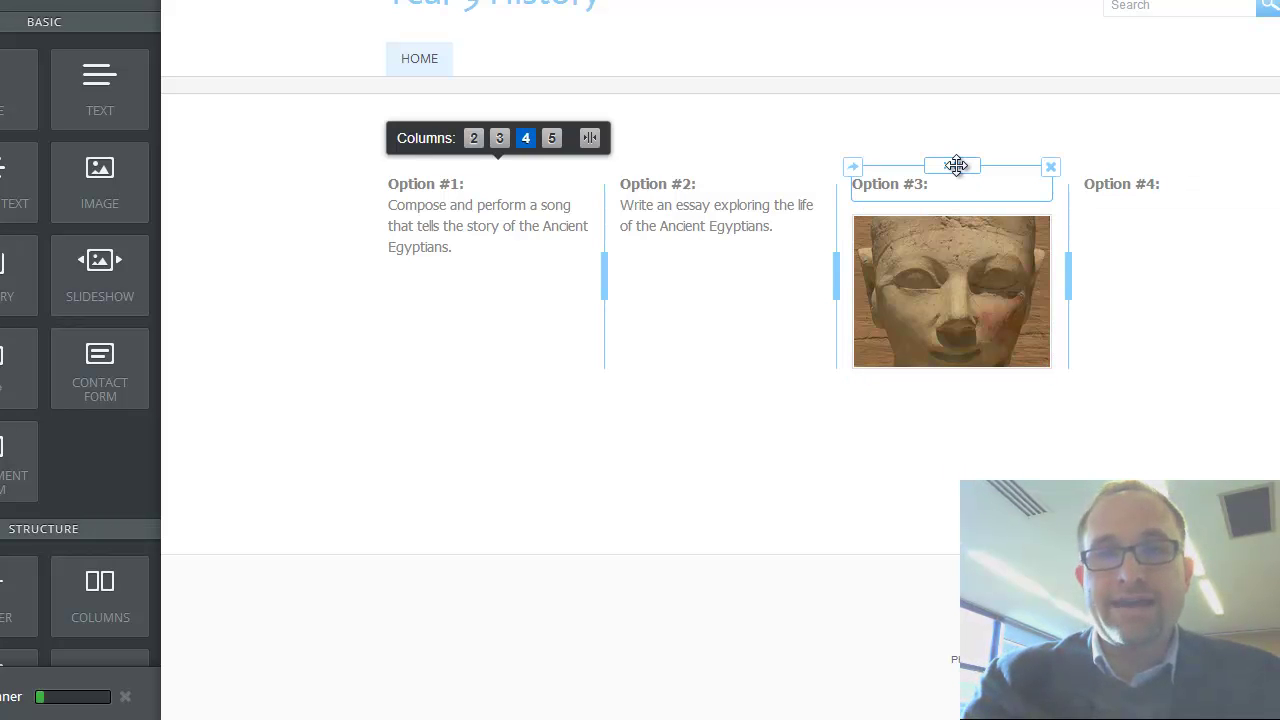
Try moving the Option #3 text and the statue image out below the columns, and return each to the third column
drag(956, 165, 746, 441)
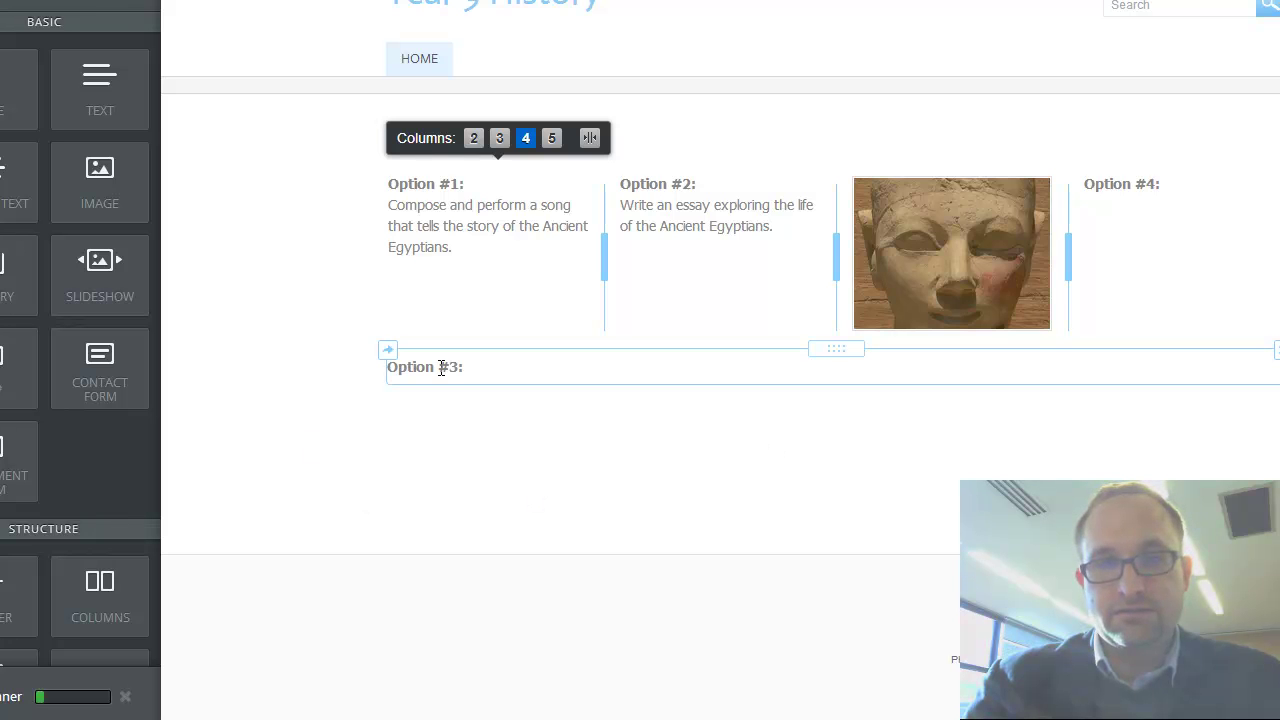
drag(822, 347, 913, 177)
drag(931, 289, 640, 420)
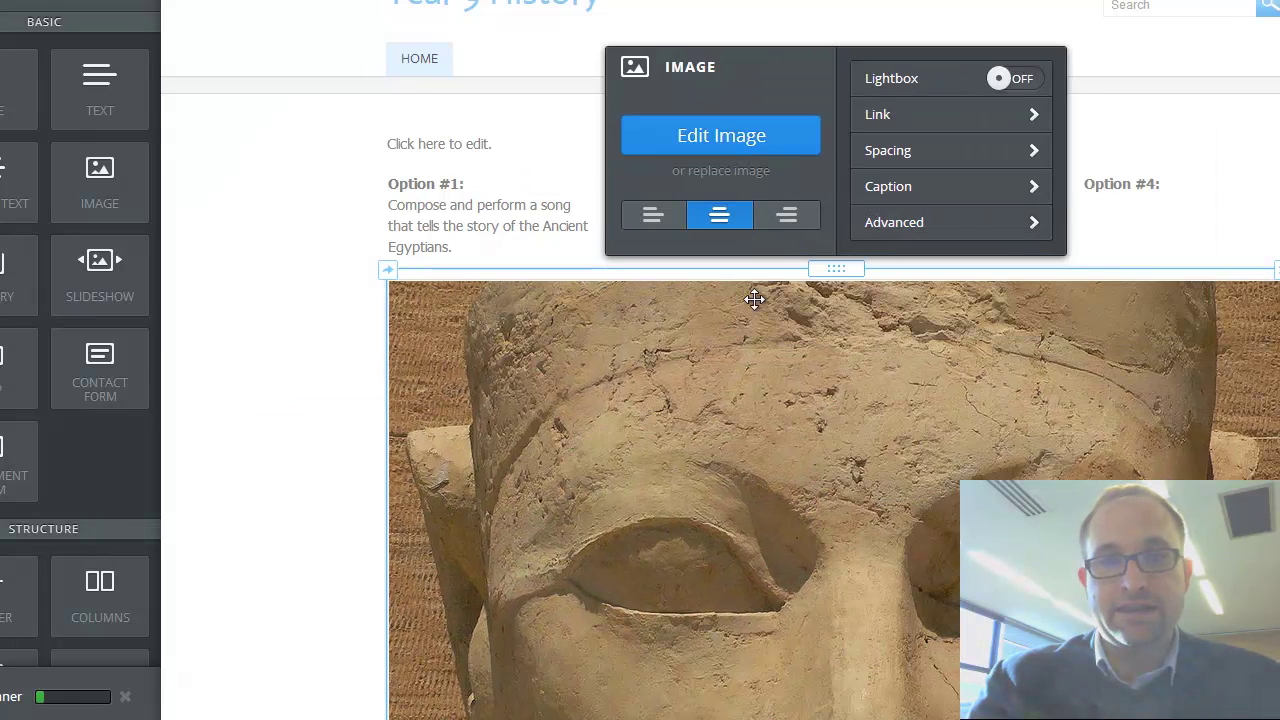
drag(757, 297, 917, 225)
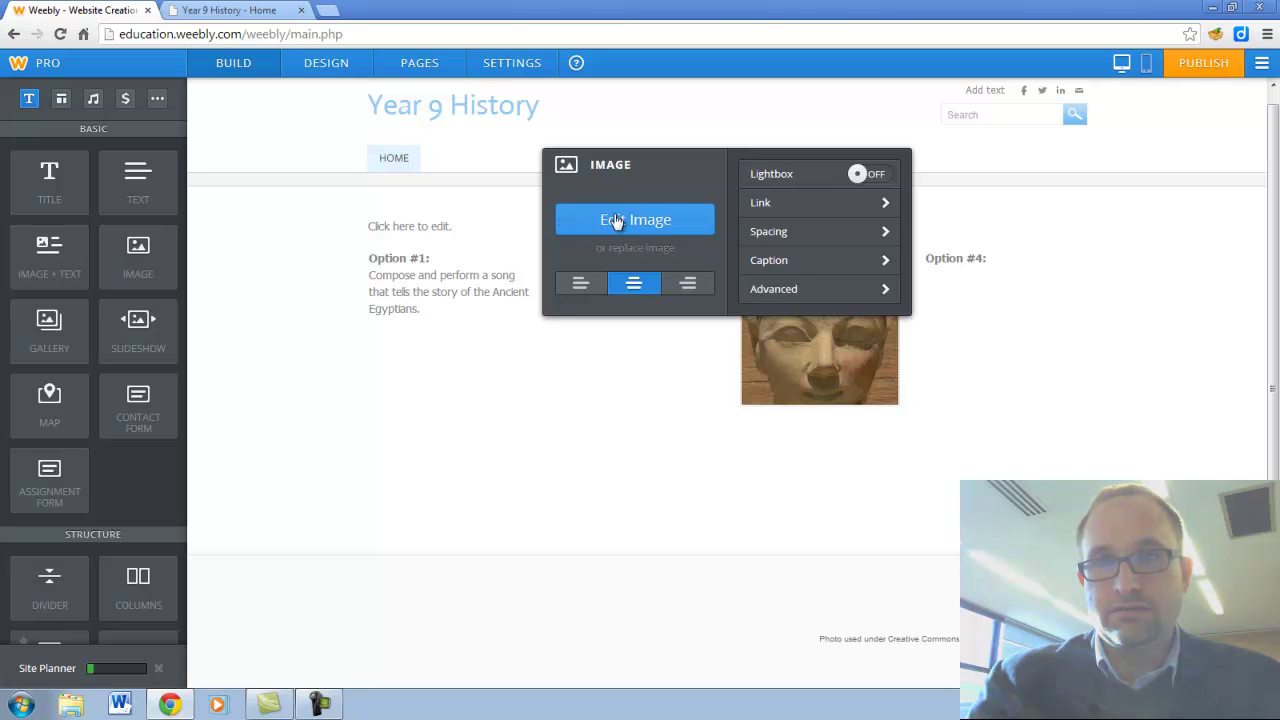
Publish the site with its four-column home page and dismiss the publishing confirmation
click(1200, 64)
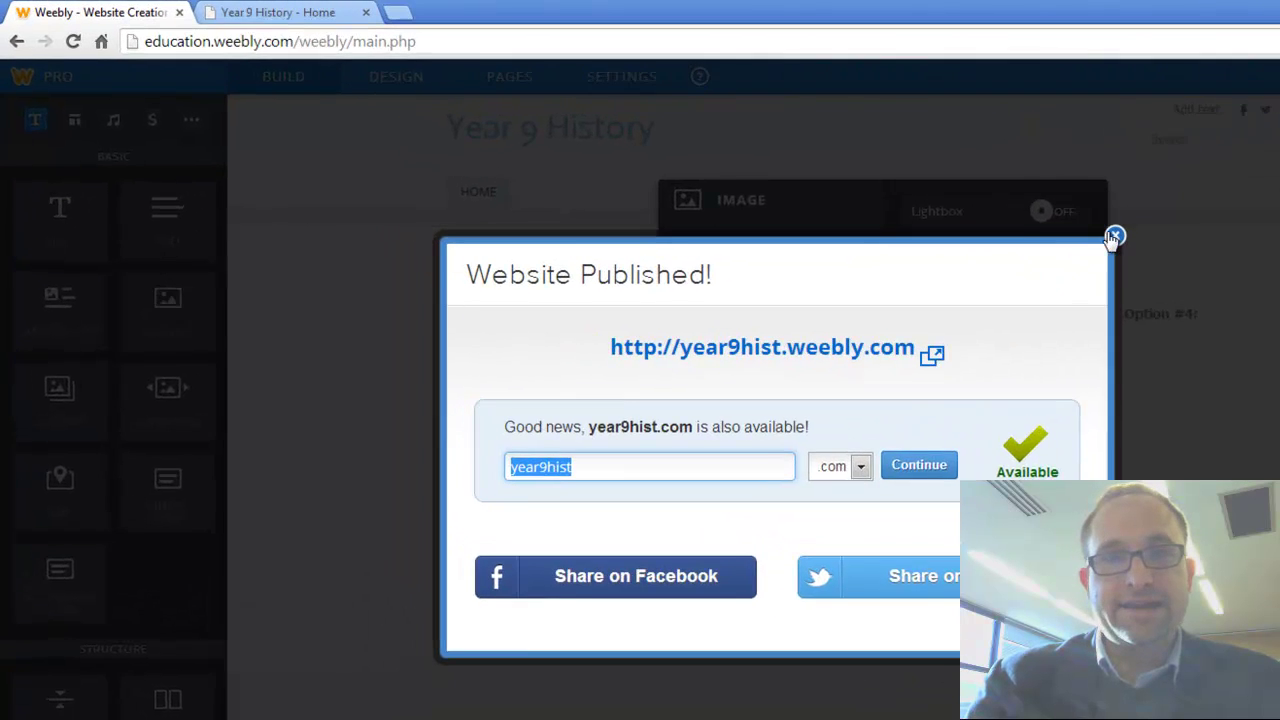
click(918, 193)
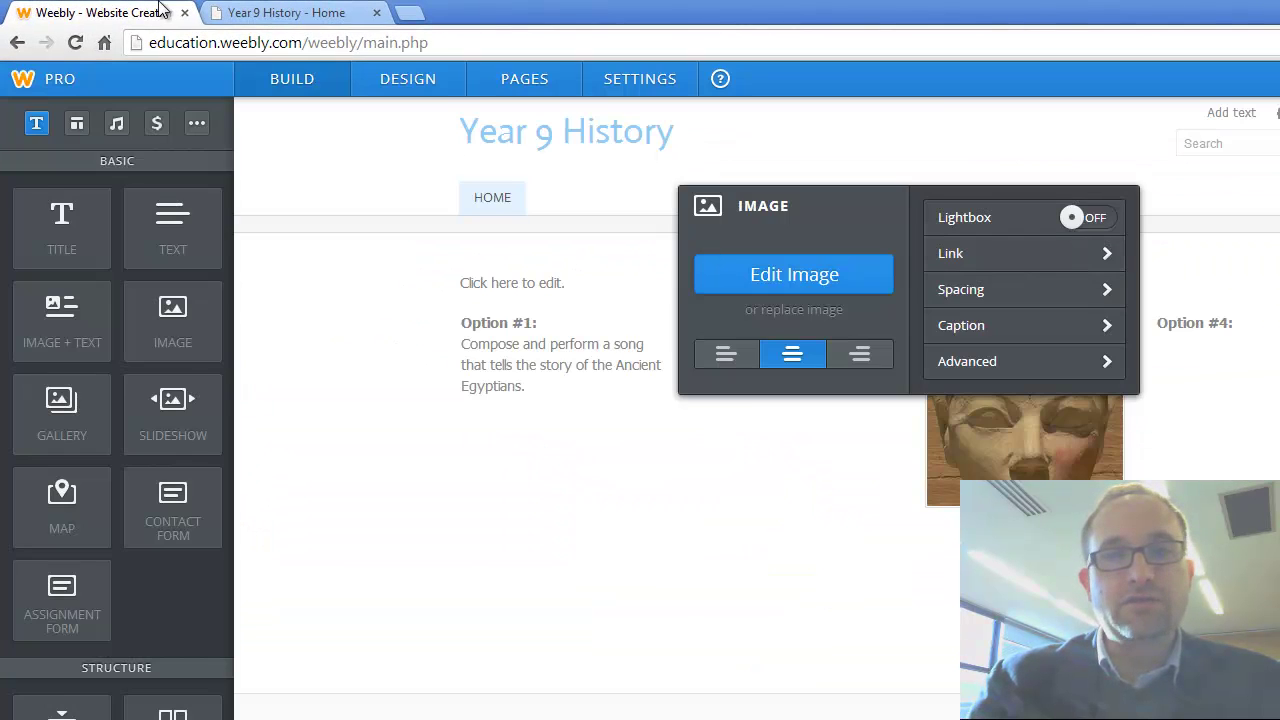
Refresh the live year9hist.weebly.com home page to check its column layout, and return to a reloaded site editor
click(340, 12)
triple_click(242, 42)
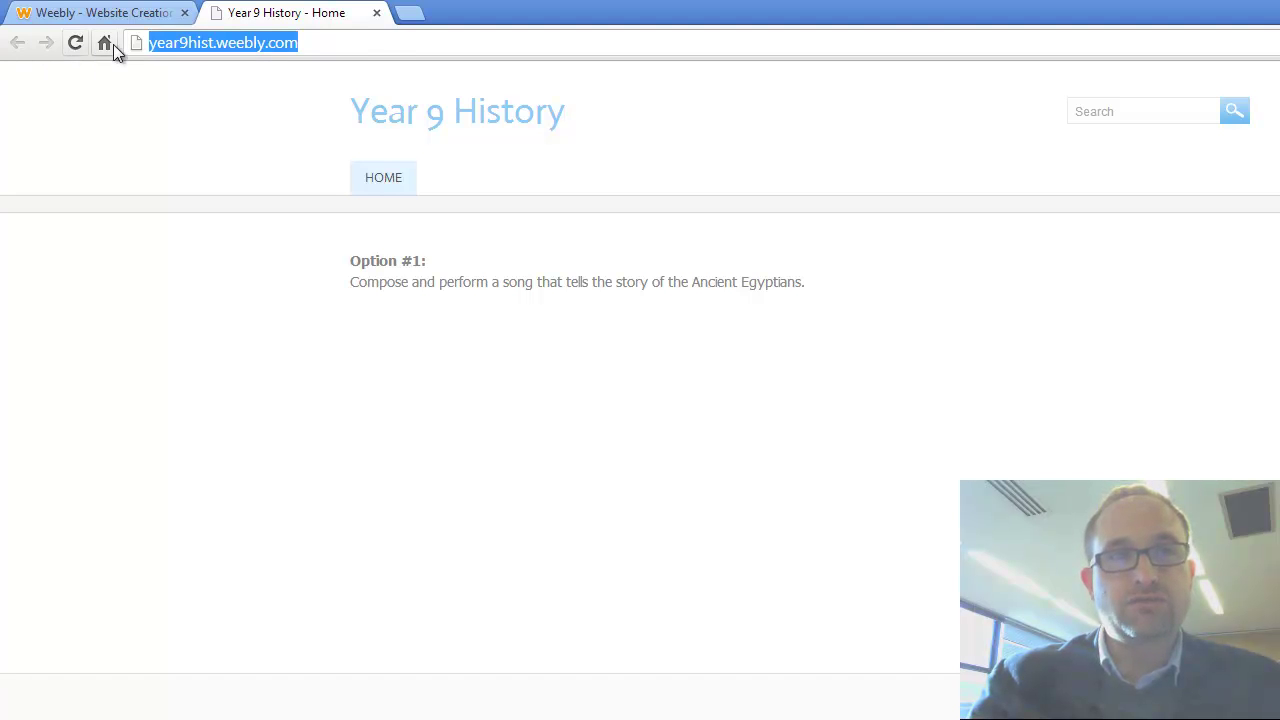
drag(383, 49, 127, 50)
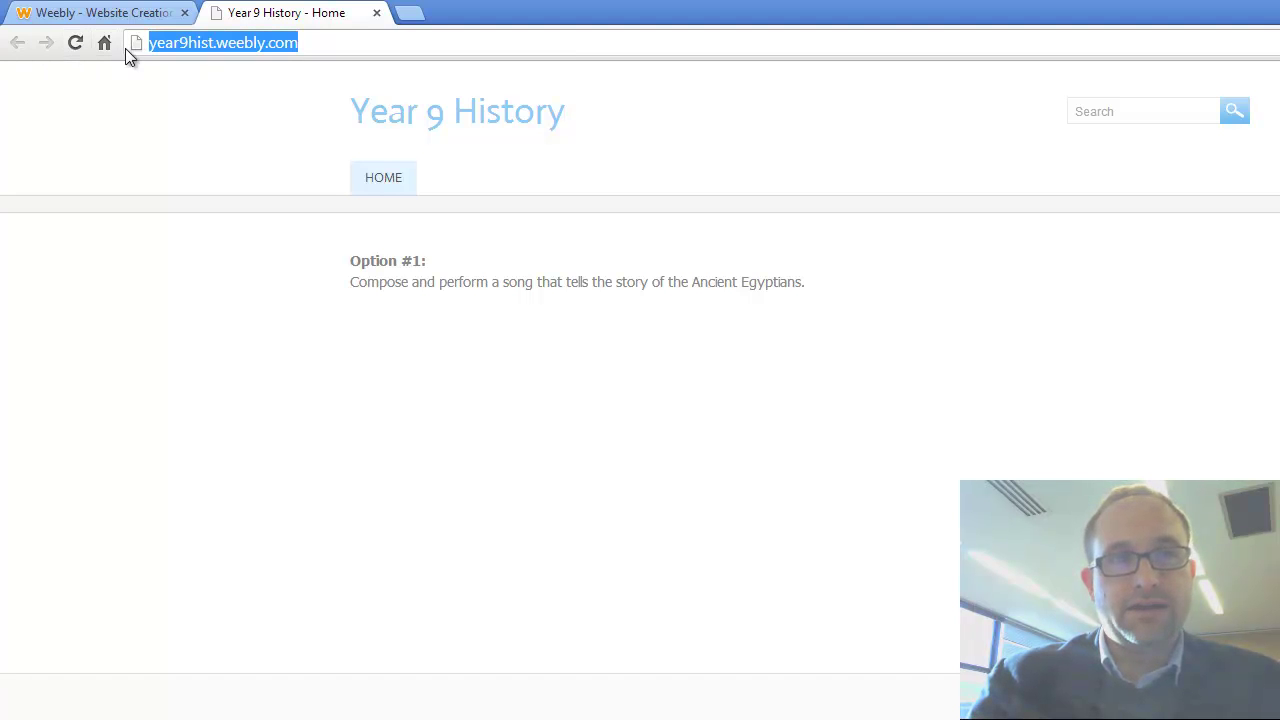
click(61, 36)
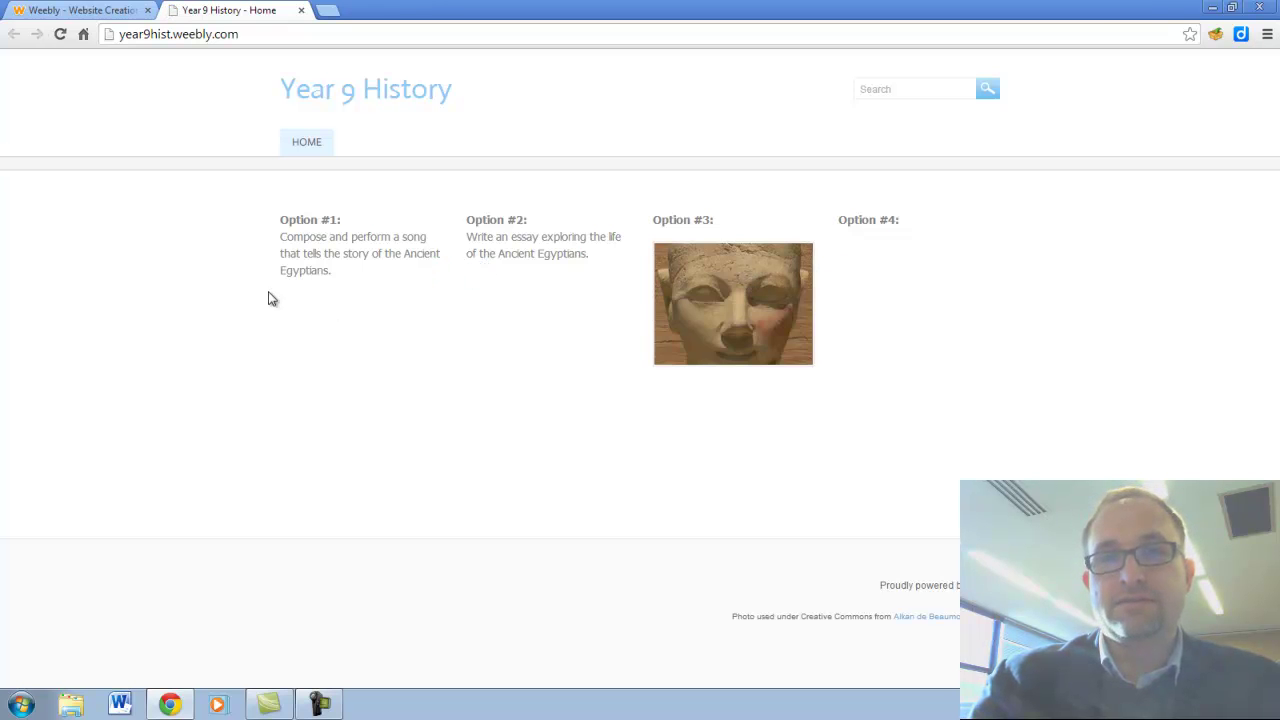
key(ctrl+shift+Tab)
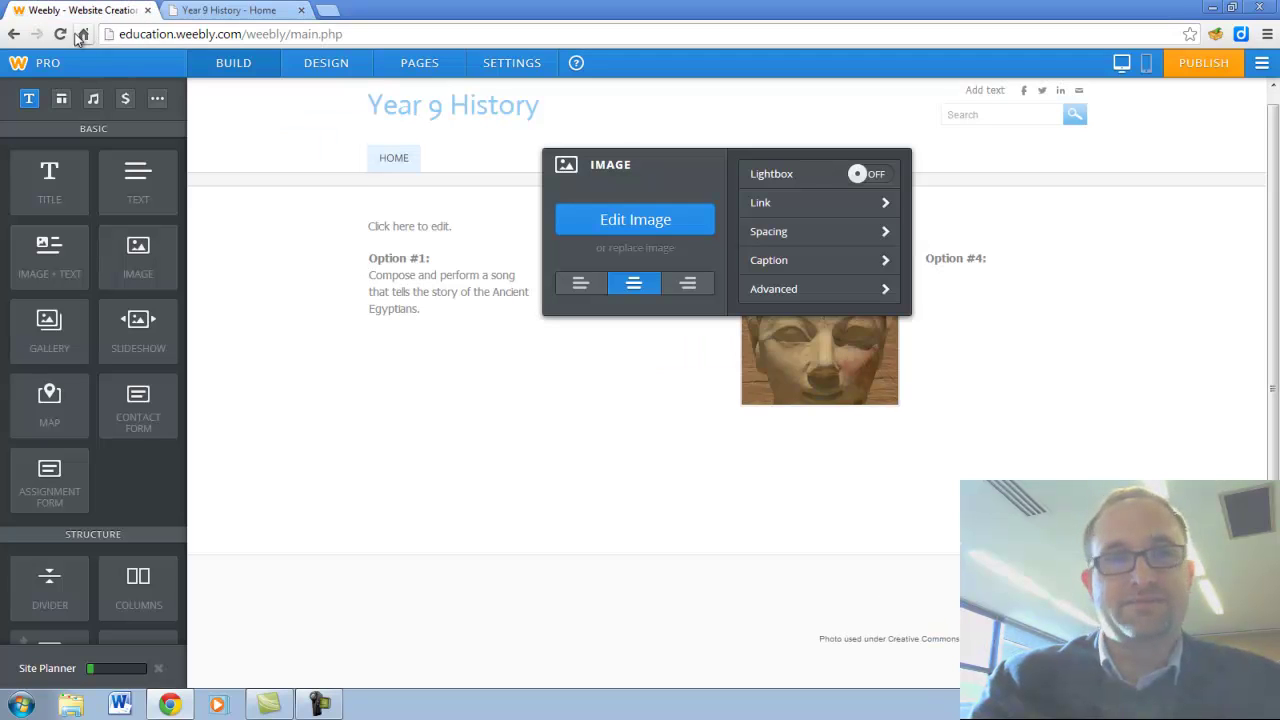
click(62, 34)
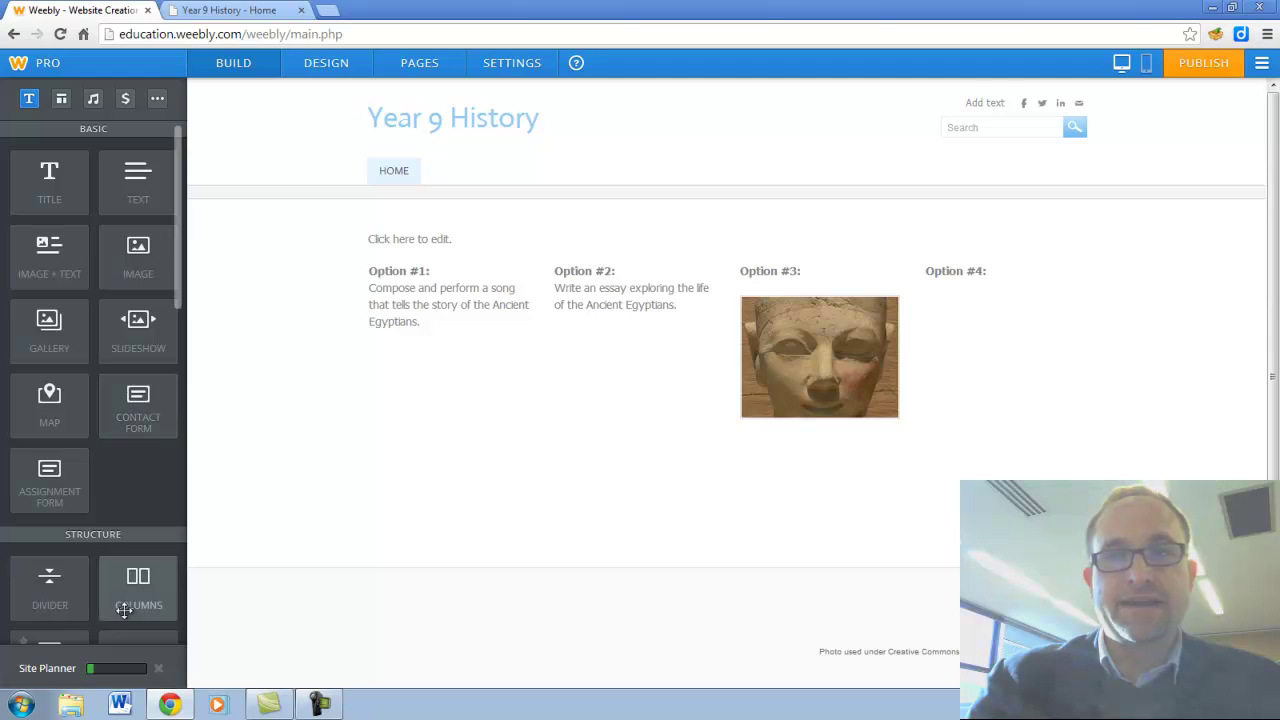
Add three rows of columns above the existing home page content, each divided into four columns
drag(119, 601, 680, 209)
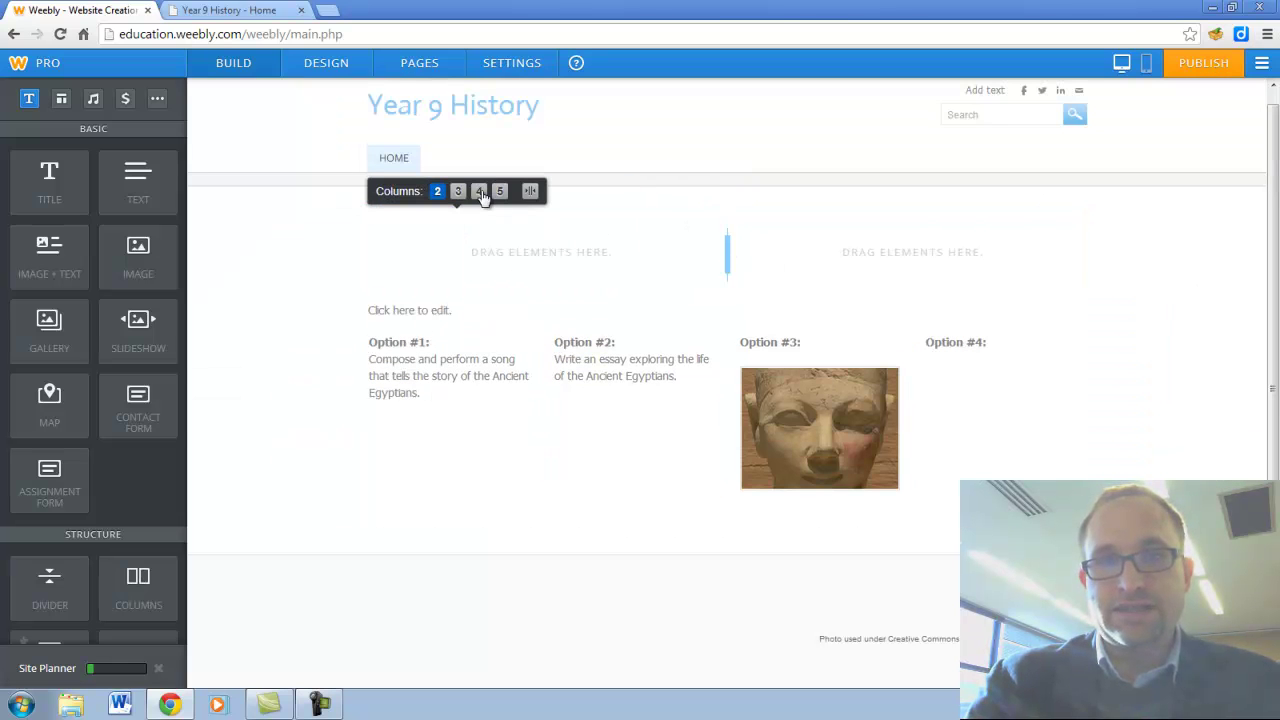
click(480, 192)
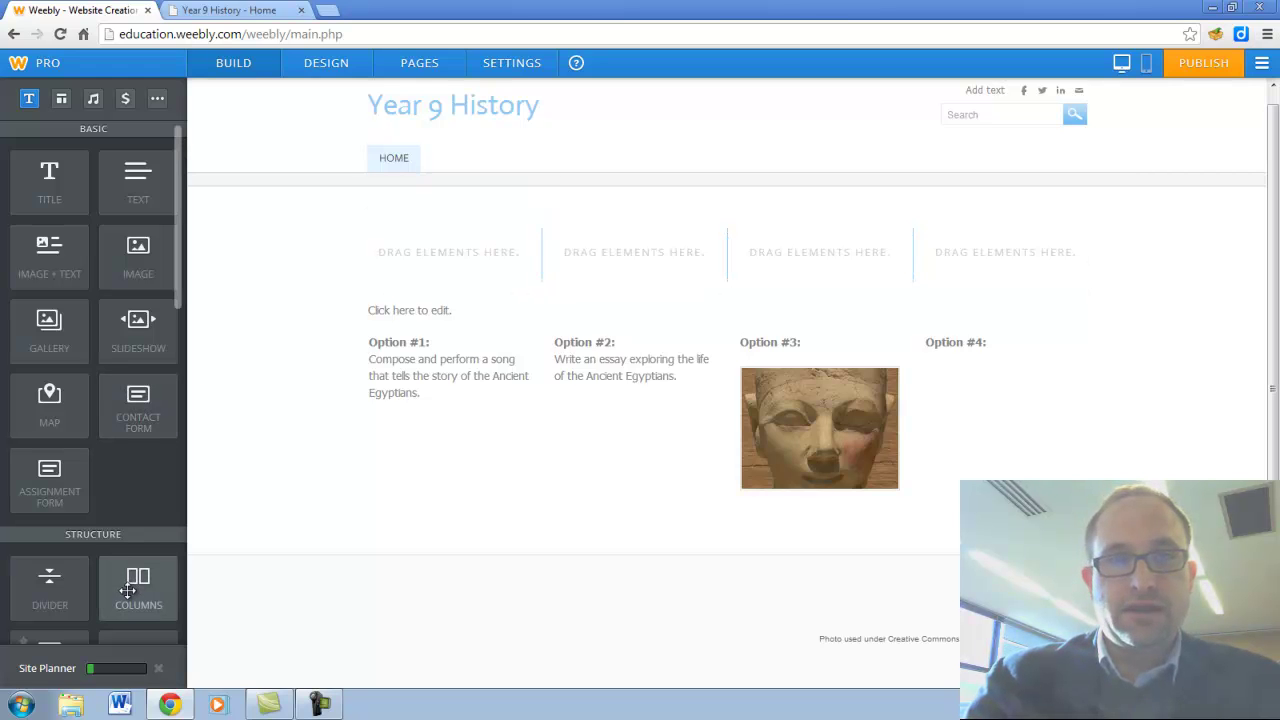
drag(132, 586, 672, 202)
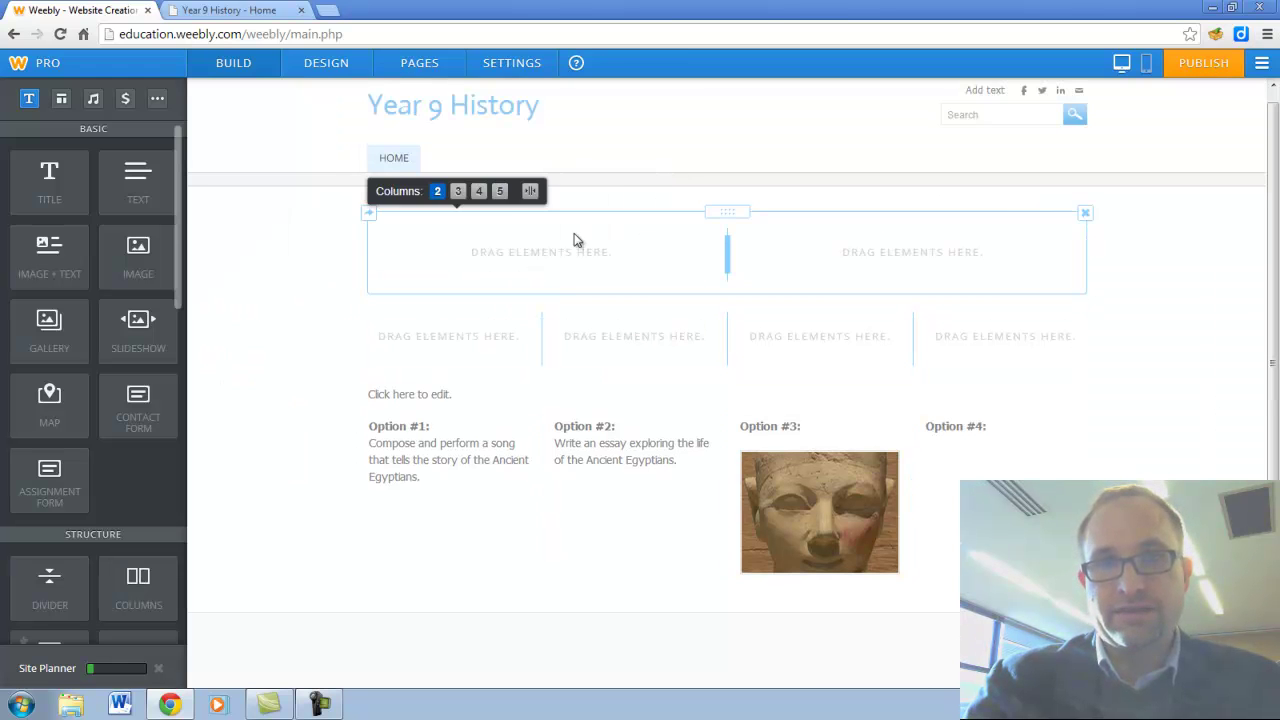
click(480, 191)
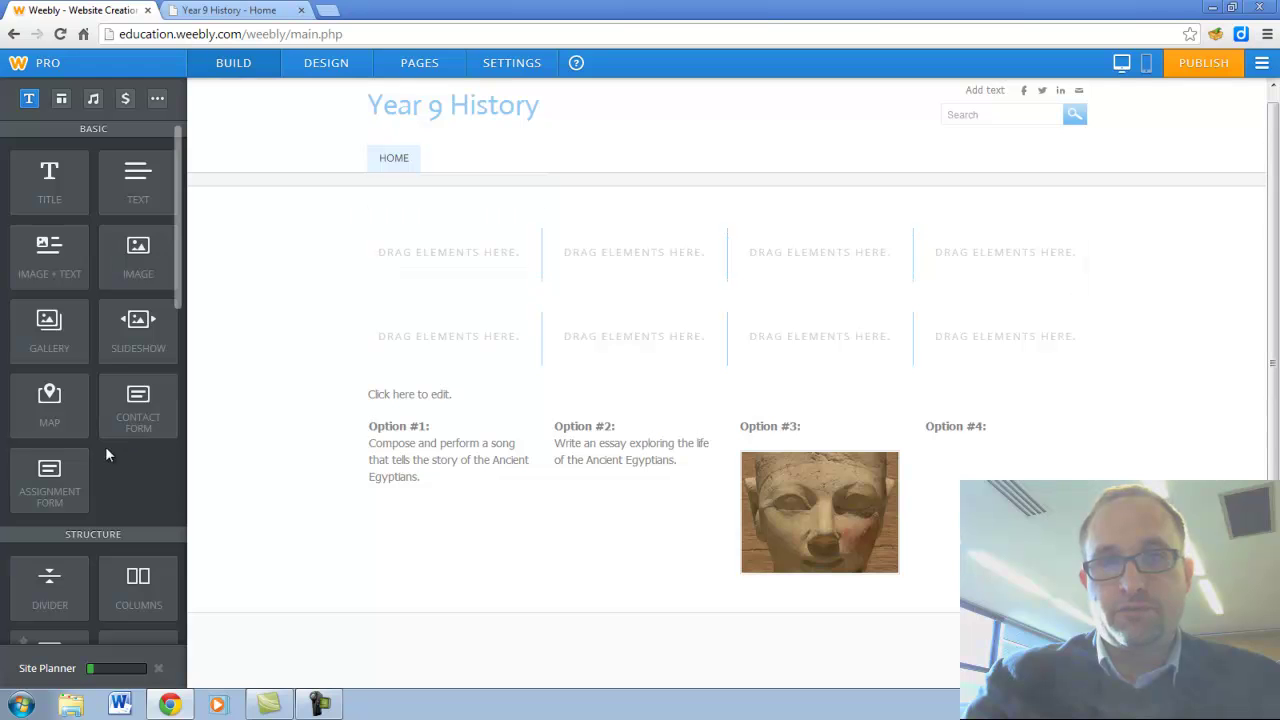
drag(380, 490, 778, 198)
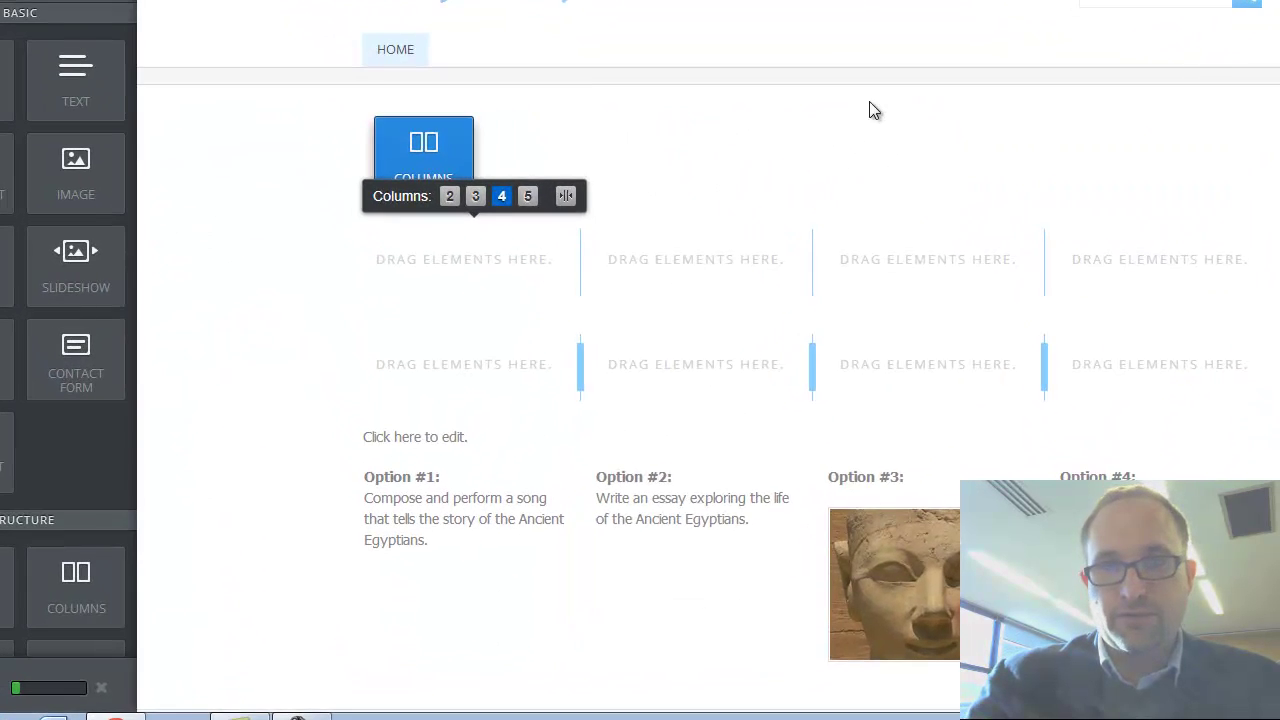
click(502, 92)
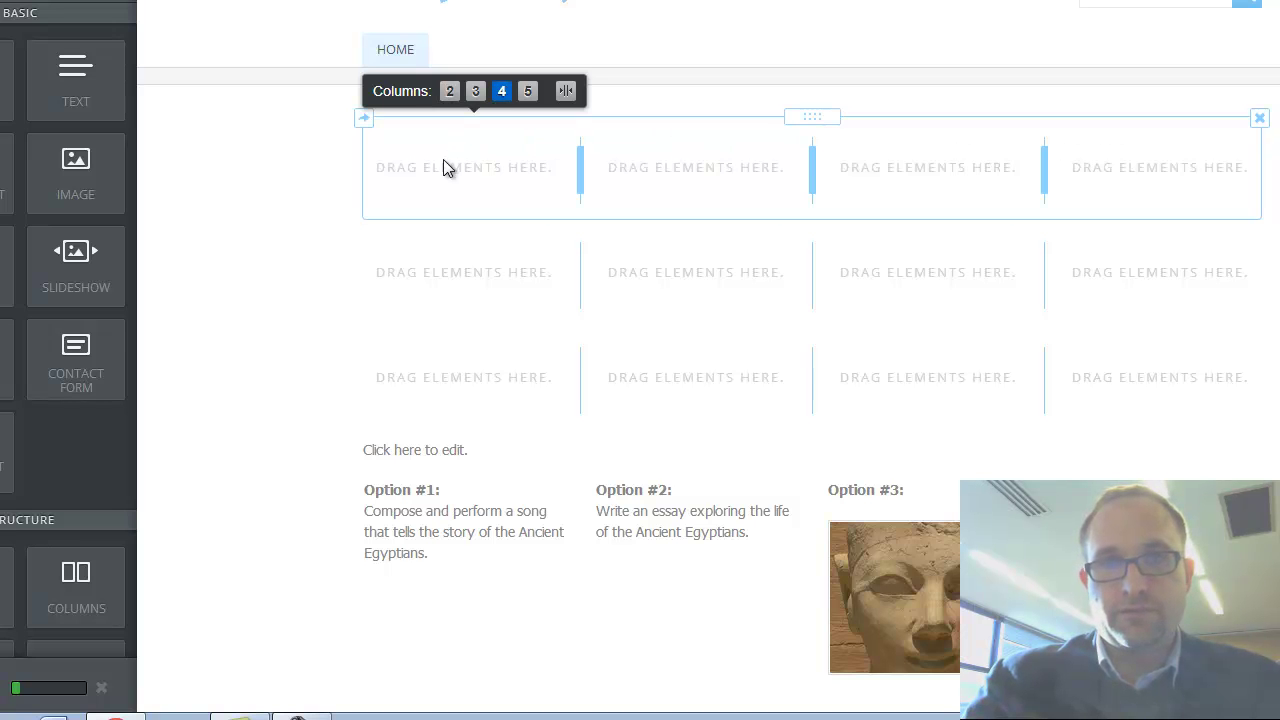
Add a text element reading "Visual" to the first column of the uppermost row
drag(101, 89, 466, 180)
click(457, 140)
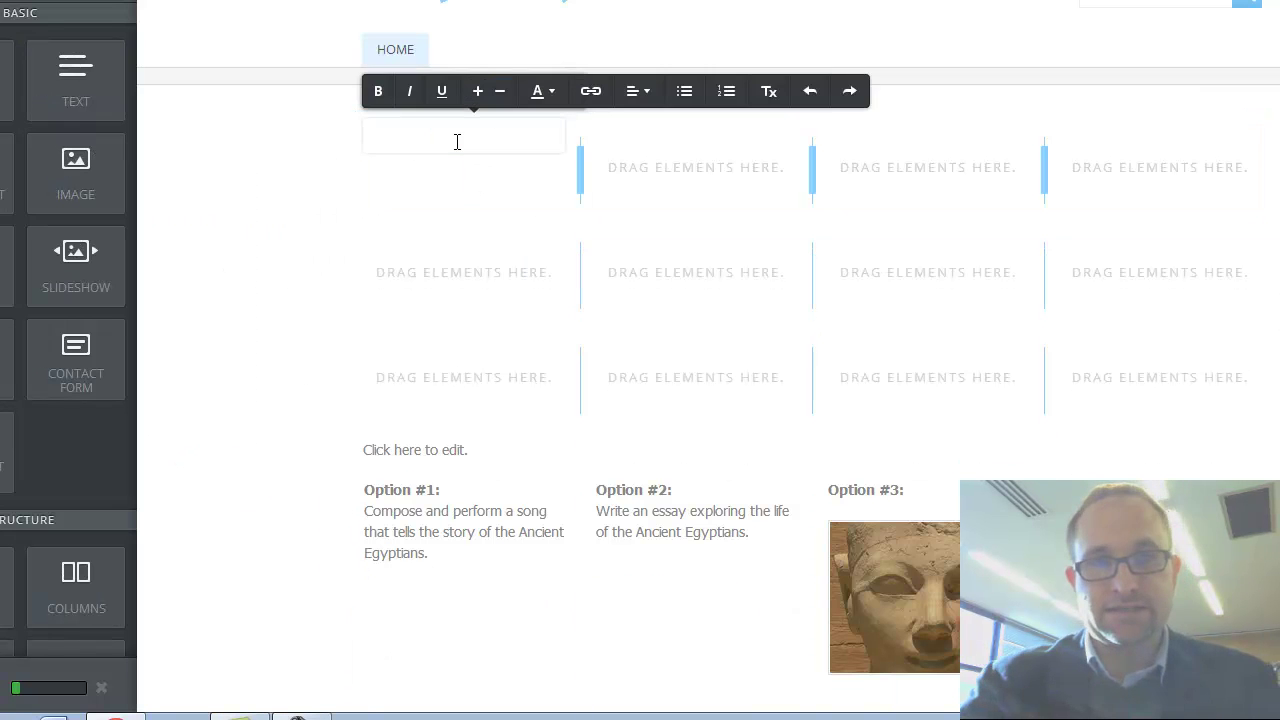
text(Visual)
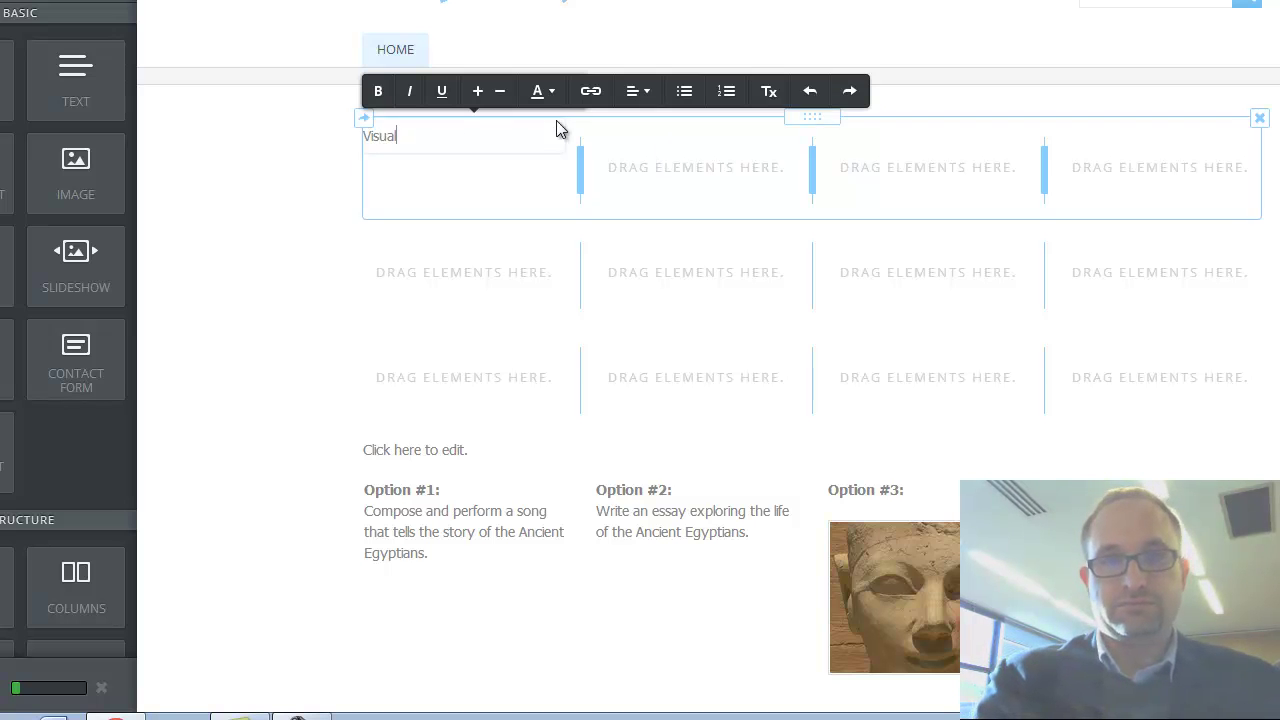
Add a text element reading "Auditory" beside "Visual" and move it to the first column of the second row
drag(109, 68, 720, 144)
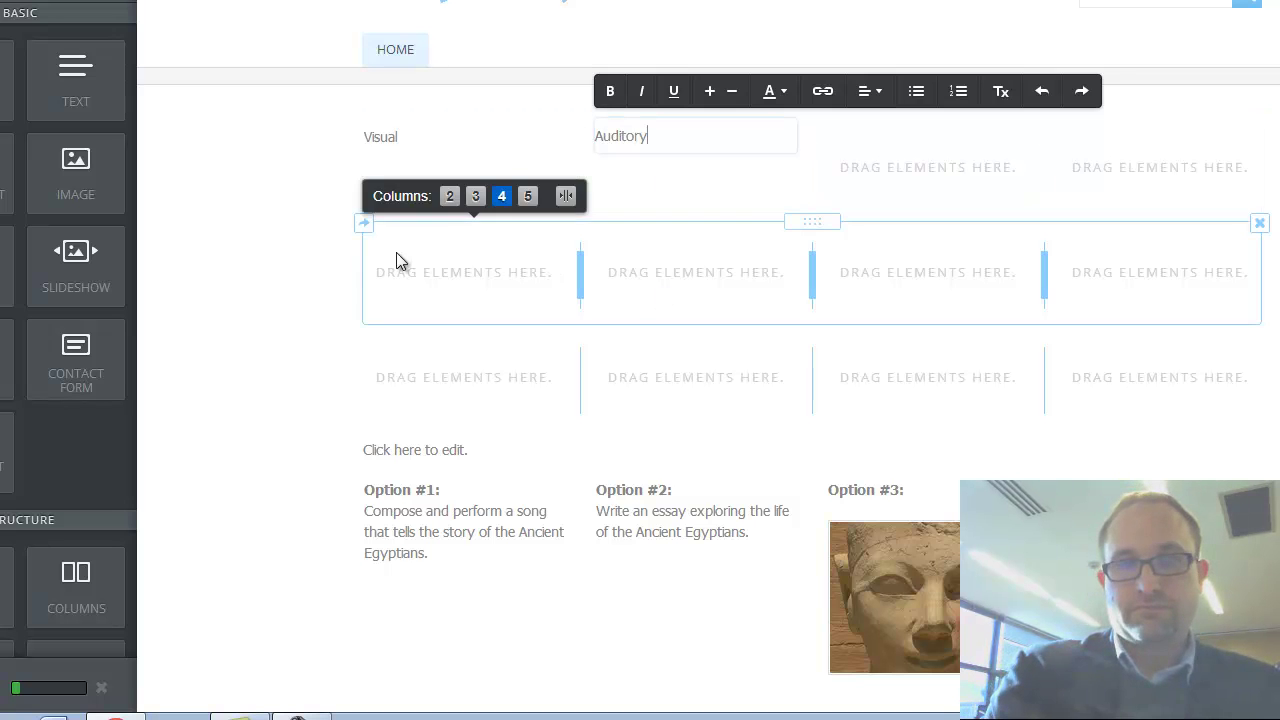
click(329, 283)
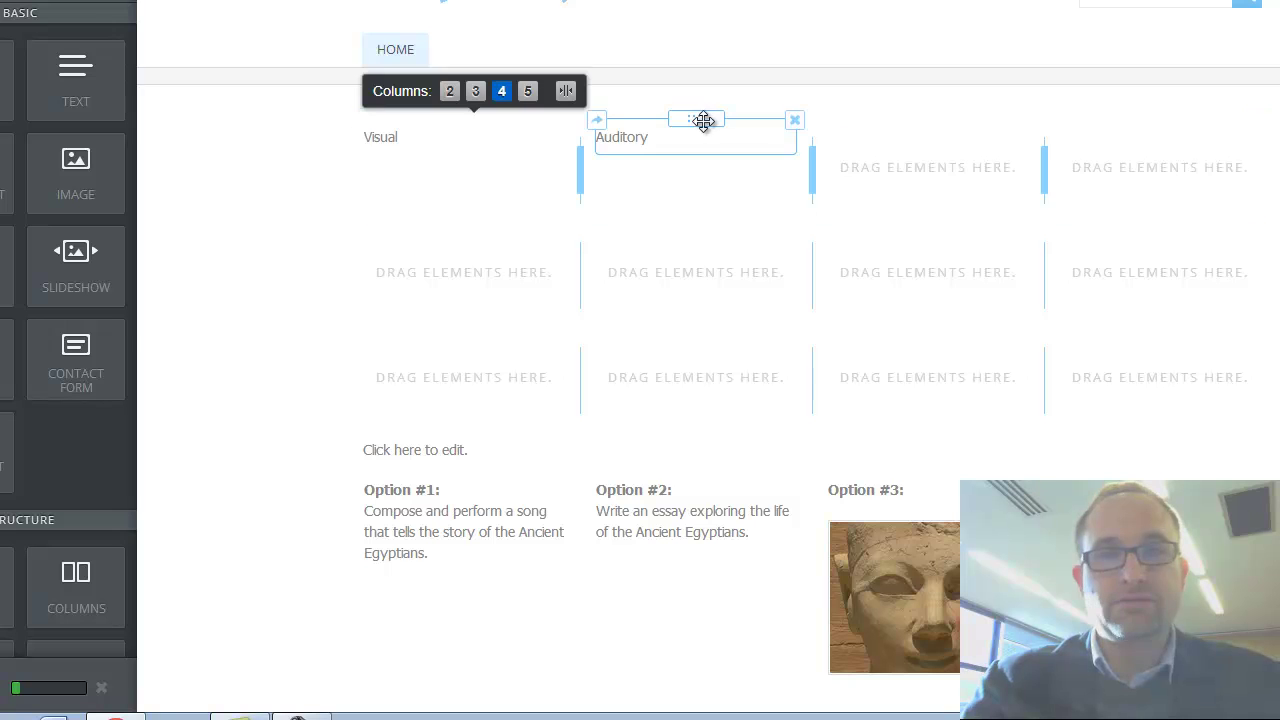
drag(700, 120, 513, 274)
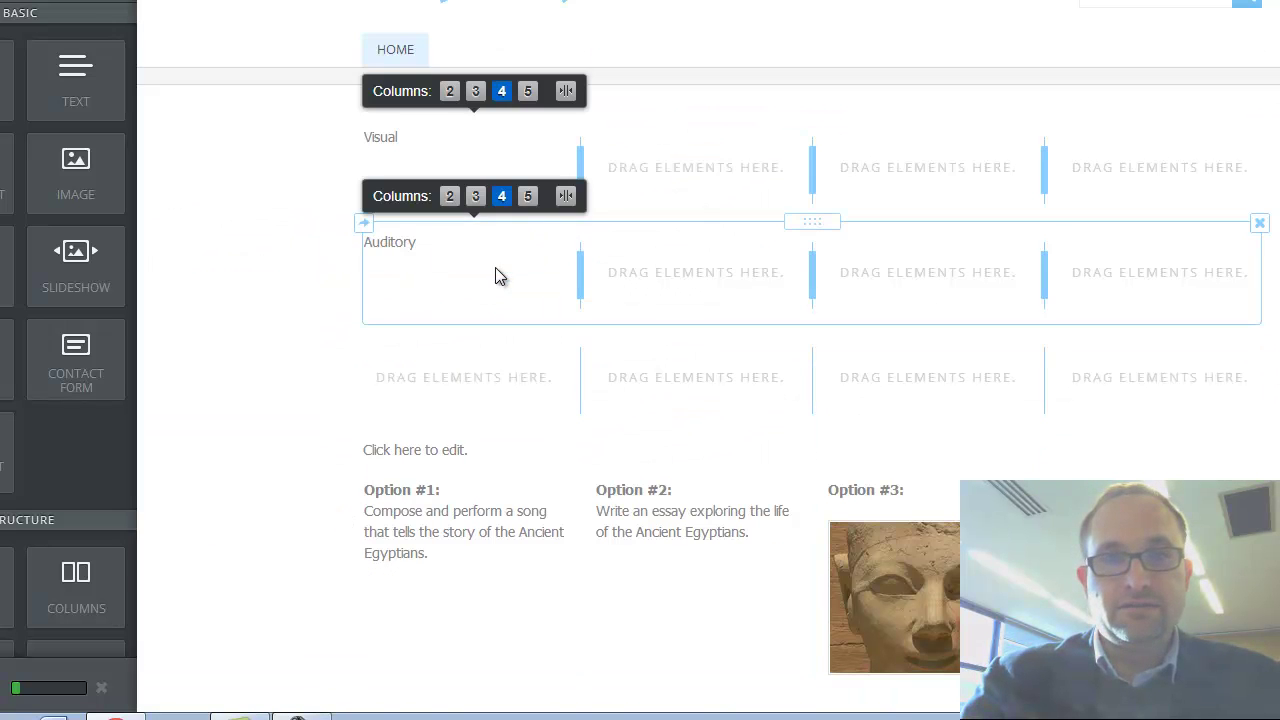
Add another row of columns above the Visual row and divide it into four columns
drag(63, 556, 961, 27)
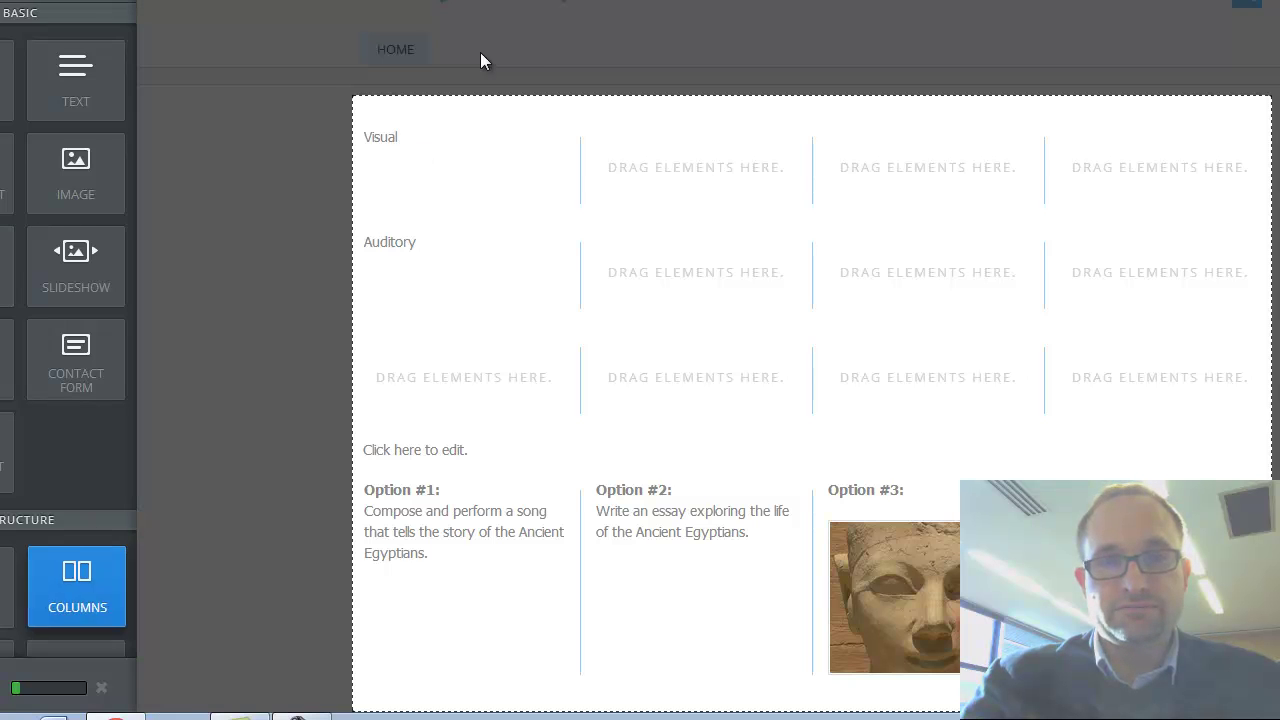
drag(849, 133, 741, 205)
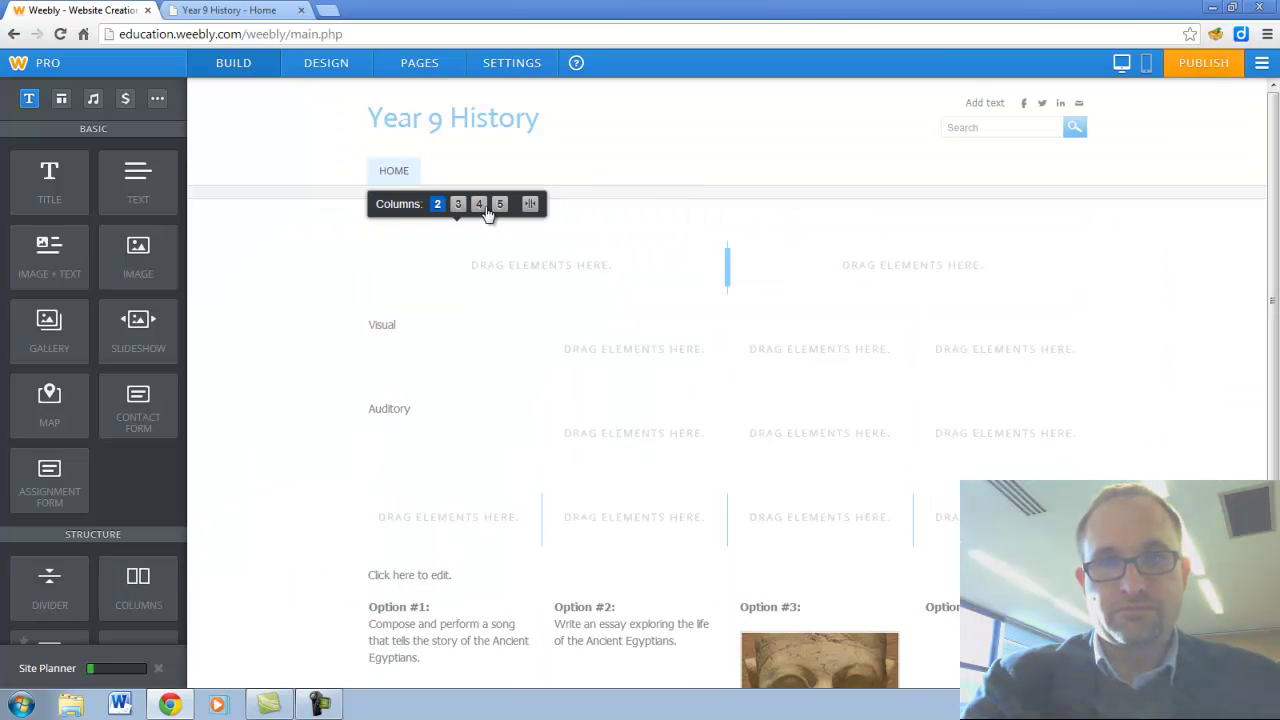
click(482, 206)
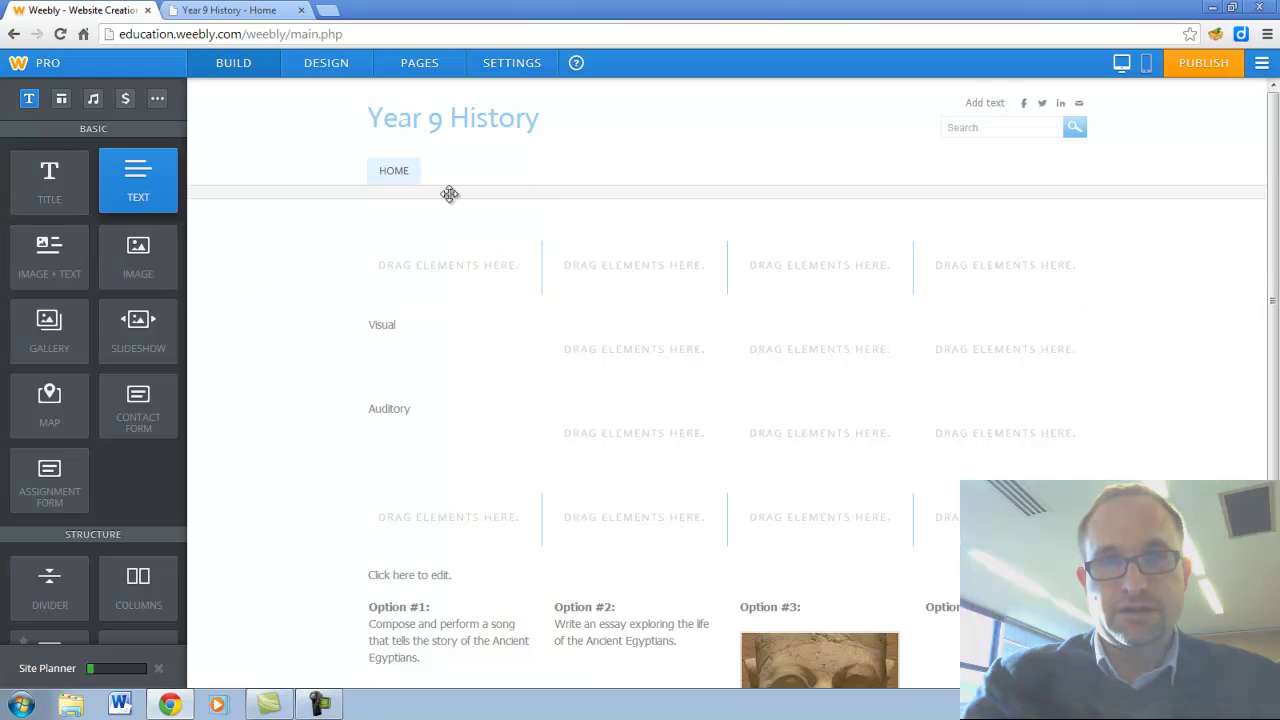
Add text elements reading "Knowing", "Understanding" and "Creating" to the second, third and fourth columns of the uppermost row
drag(138, 180, 597, 214)
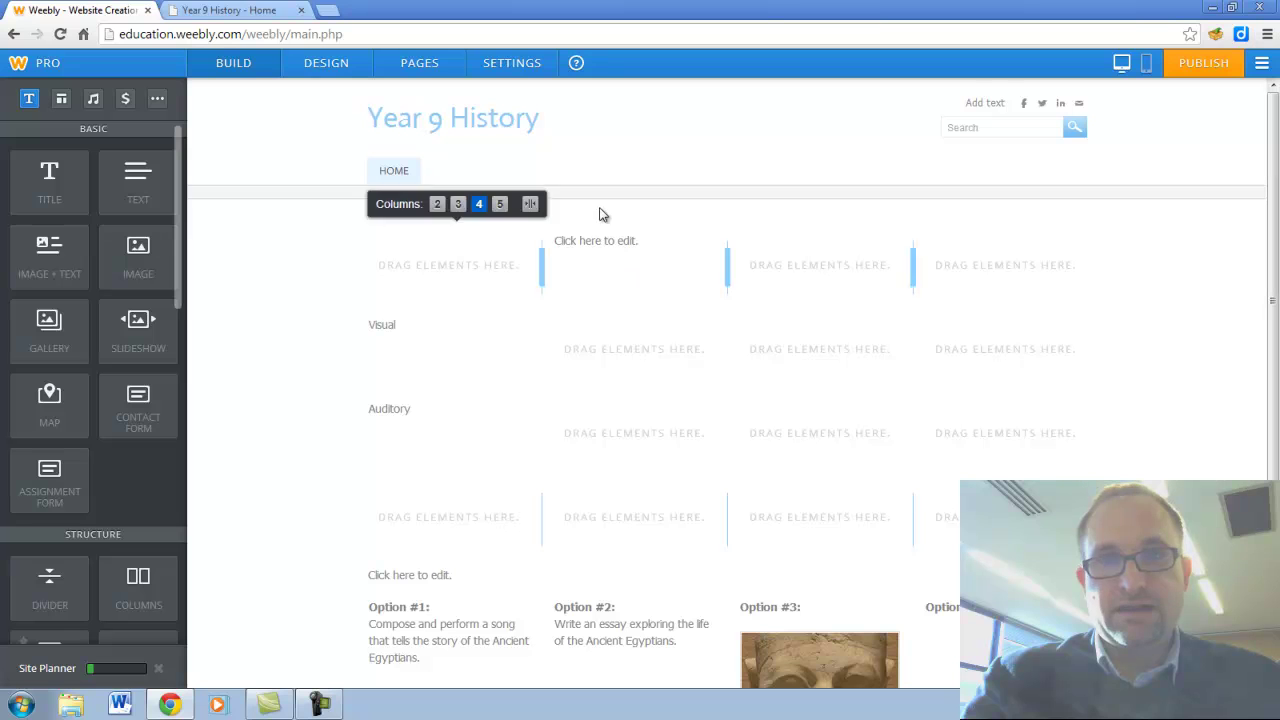
click(592, 235)
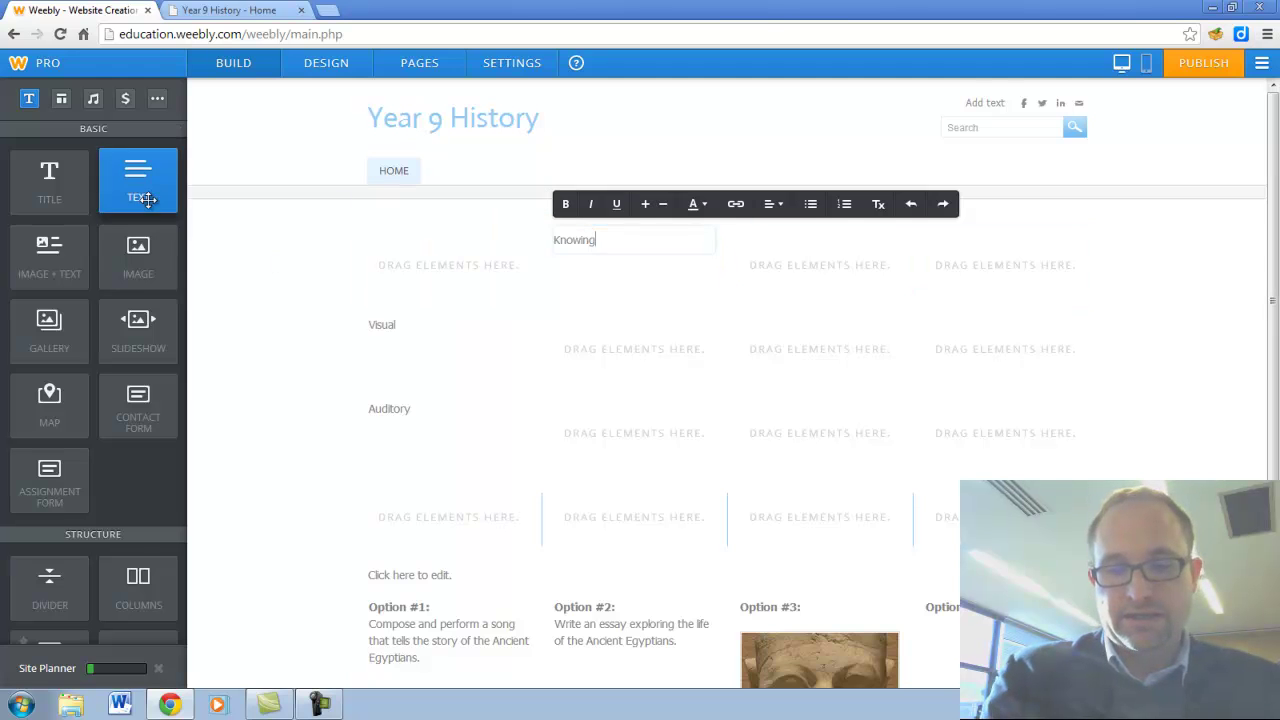
drag(138, 178, 798, 274)
click(801, 249)
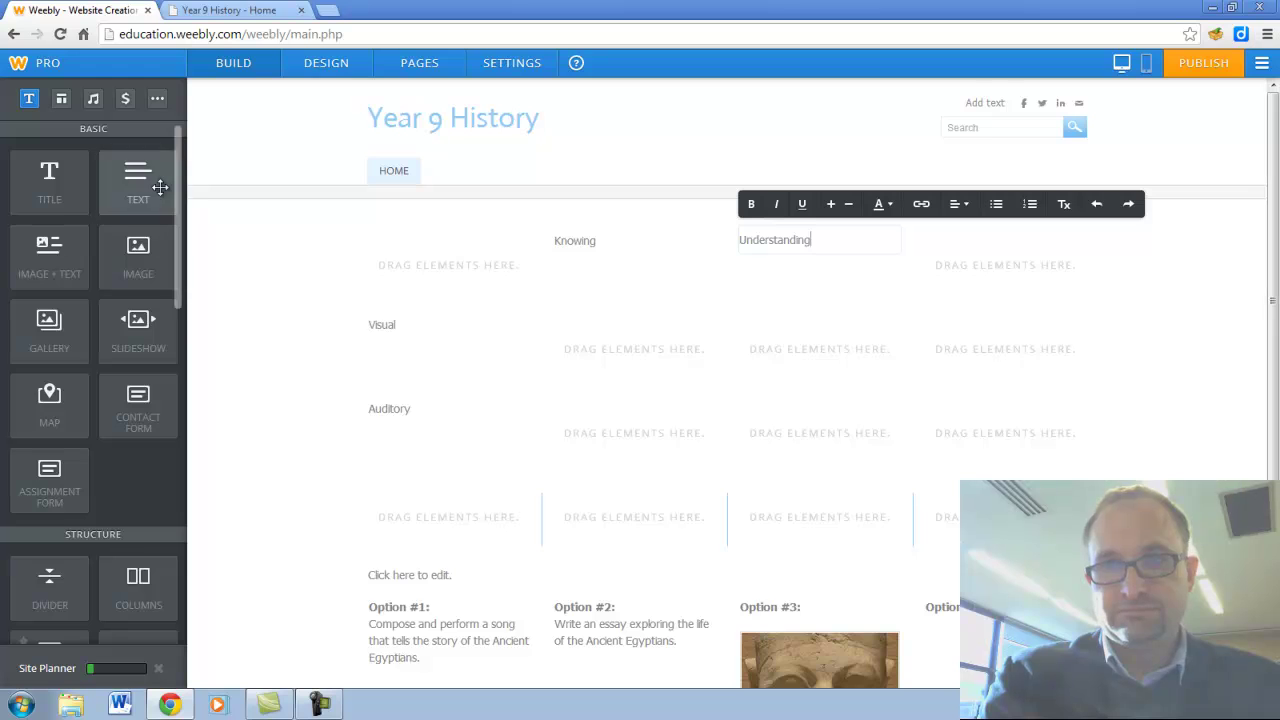
drag(150, 186, 1051, 268)
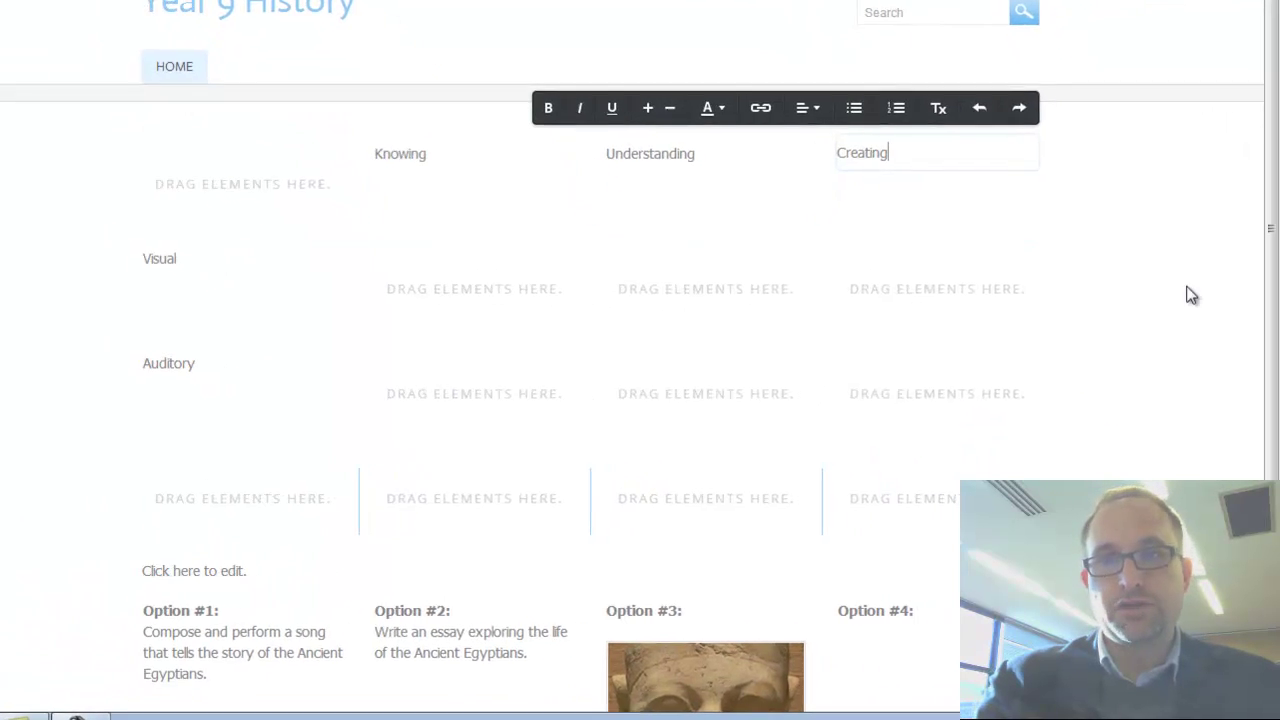
click(1203, 353)
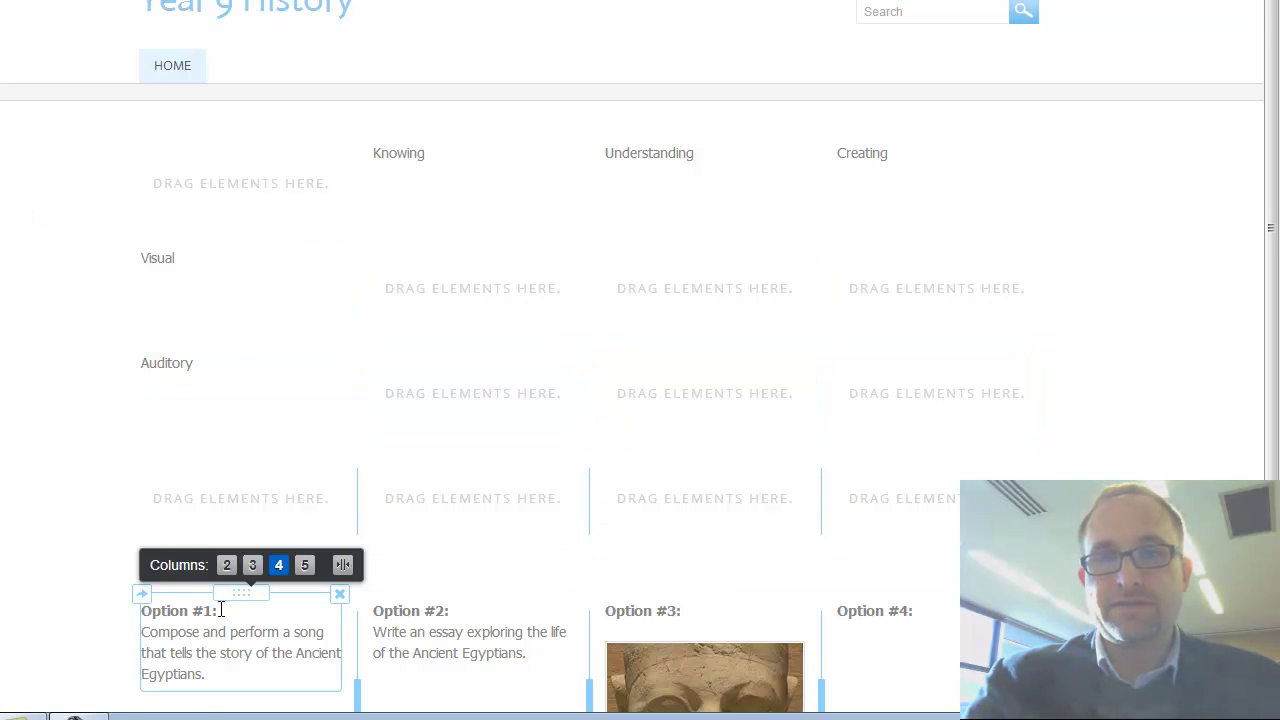
Move the Option #1 text under Knowing and the Option #2 text under Understanding in the Visual row, and publish the site
drag(232, 588, 466, 322)
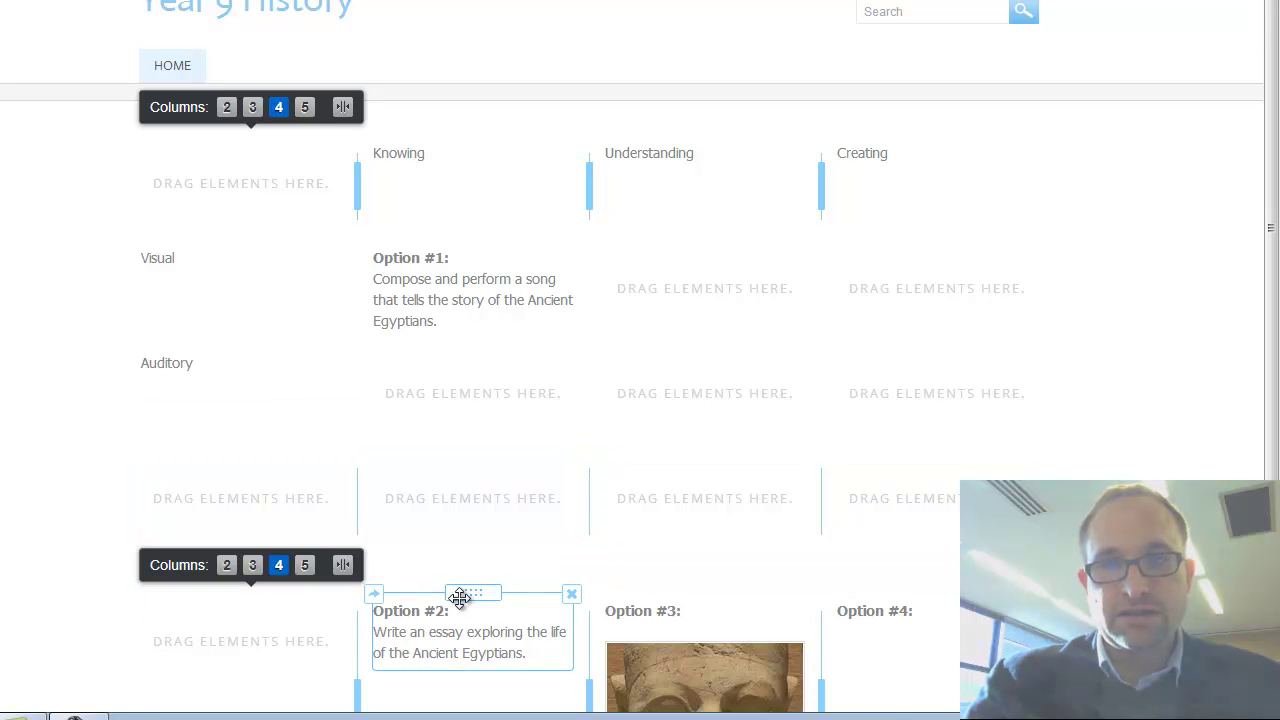
drag(473, 592, 614, 263)
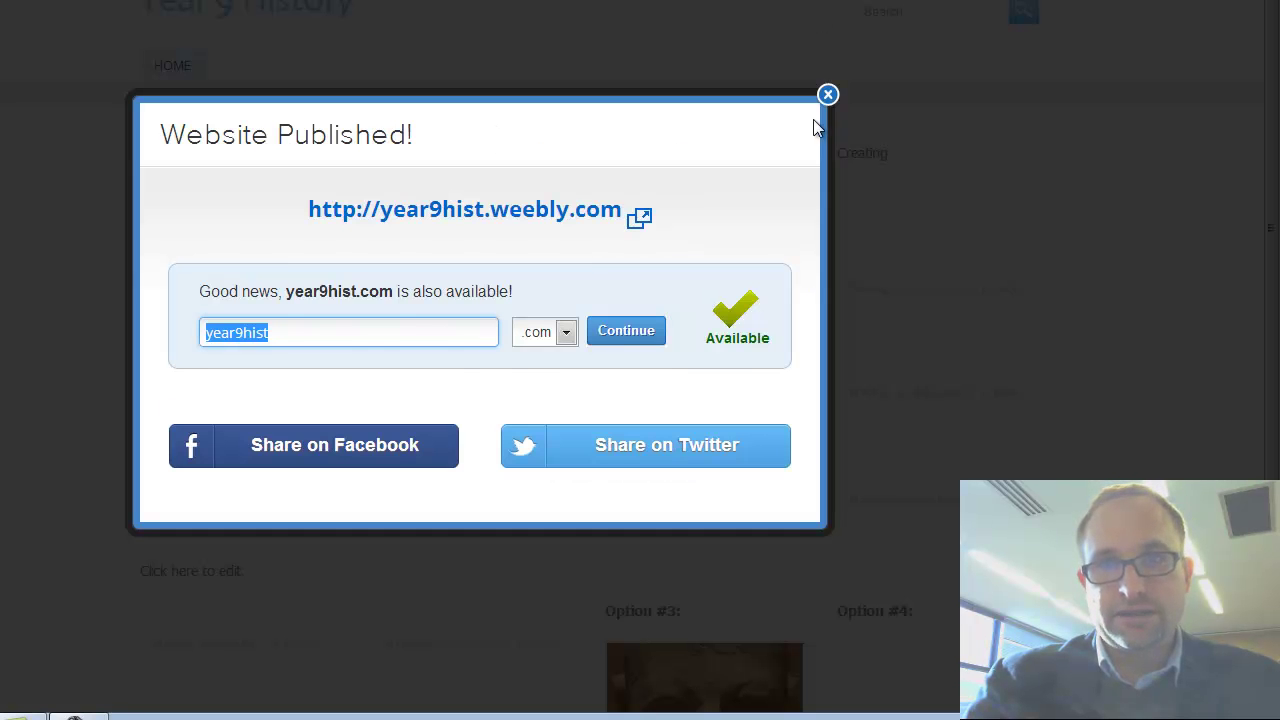
click(827, 94)
Increase the font size of the "Knowing" column heading
click(457, 157)
drag(457, 157, 335, 160)
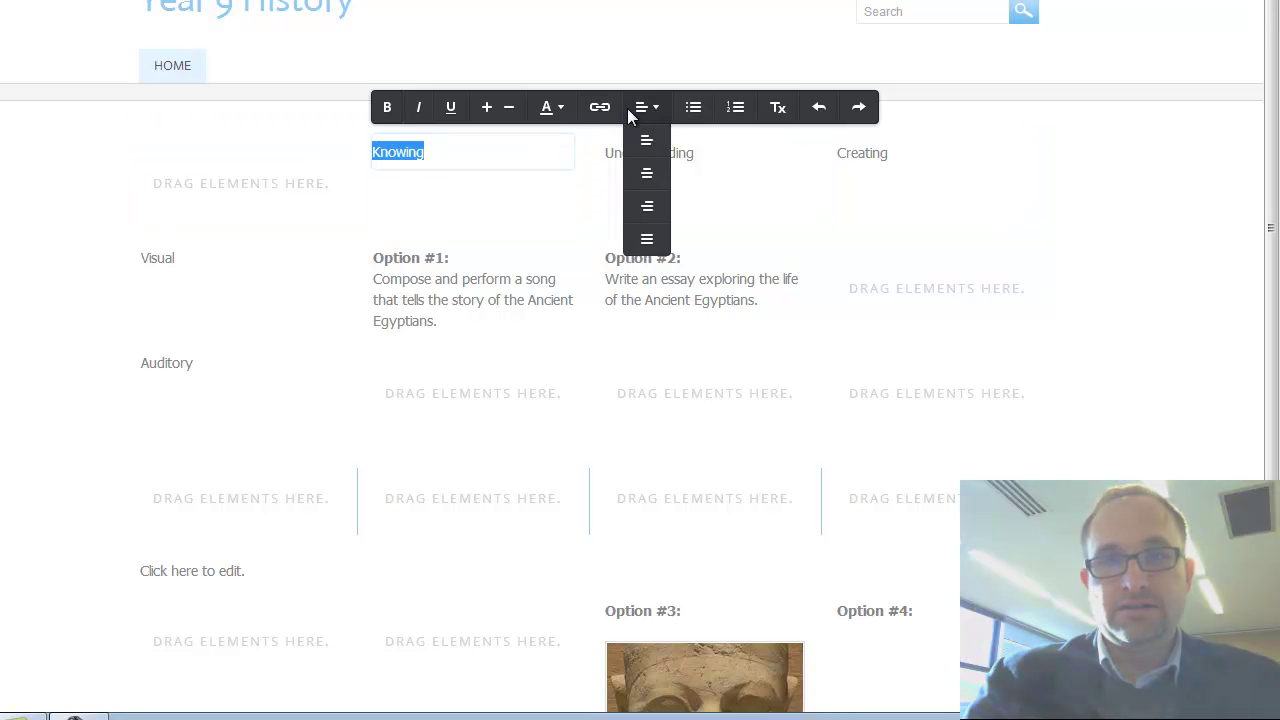
click(490, 110)
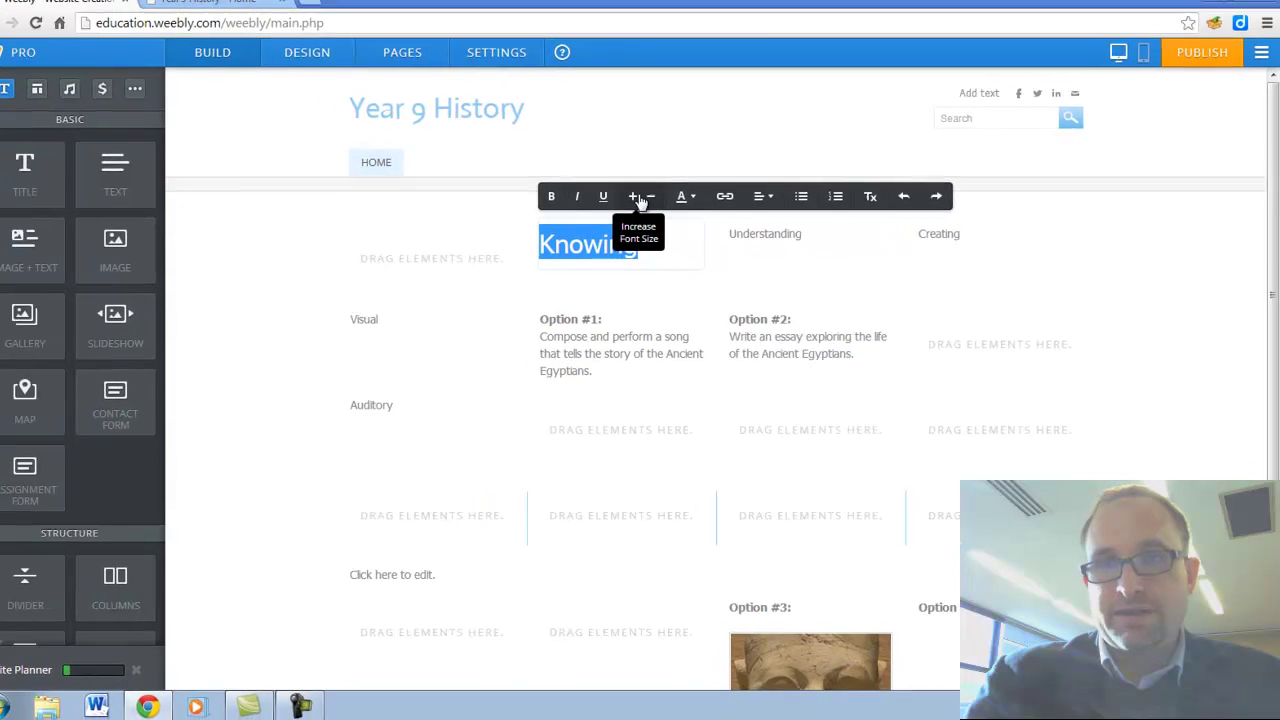
Enlarge the "Understanding" column heading, keeping it small enough to fit on one line
click(831, 233)
drag(831, 233, 700, 211)
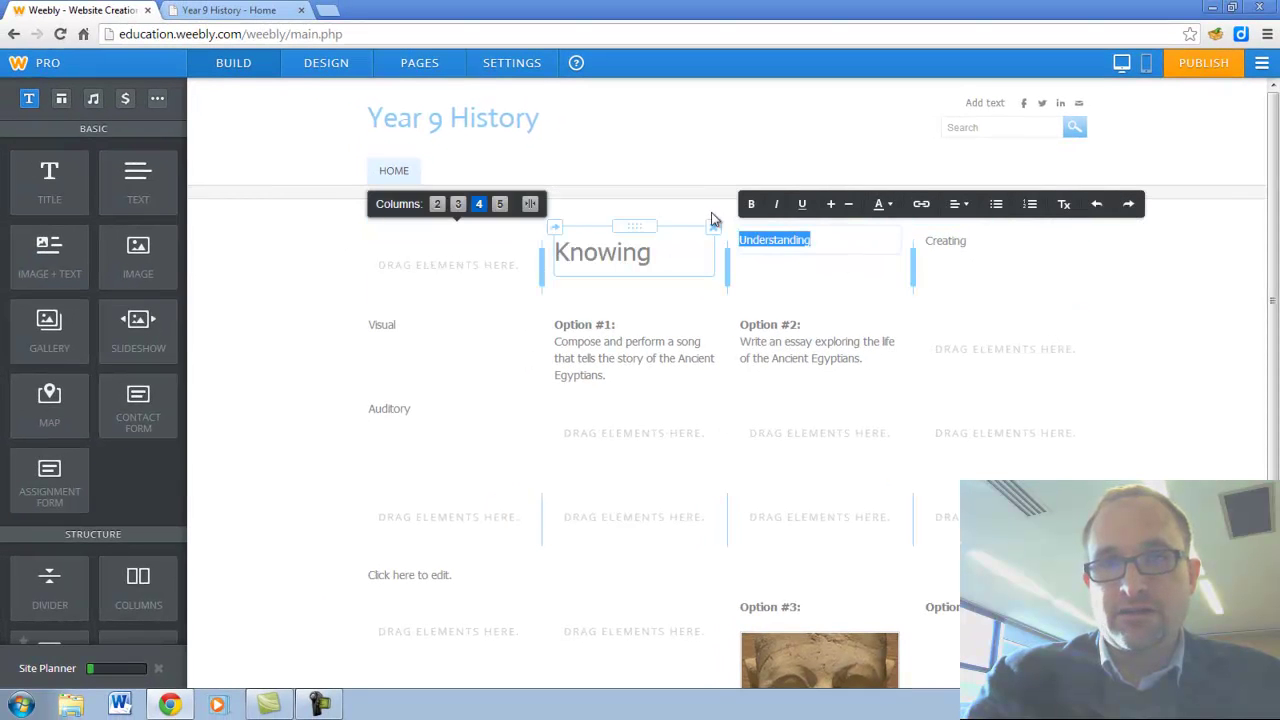
click(833, 206)
click(833, 206)
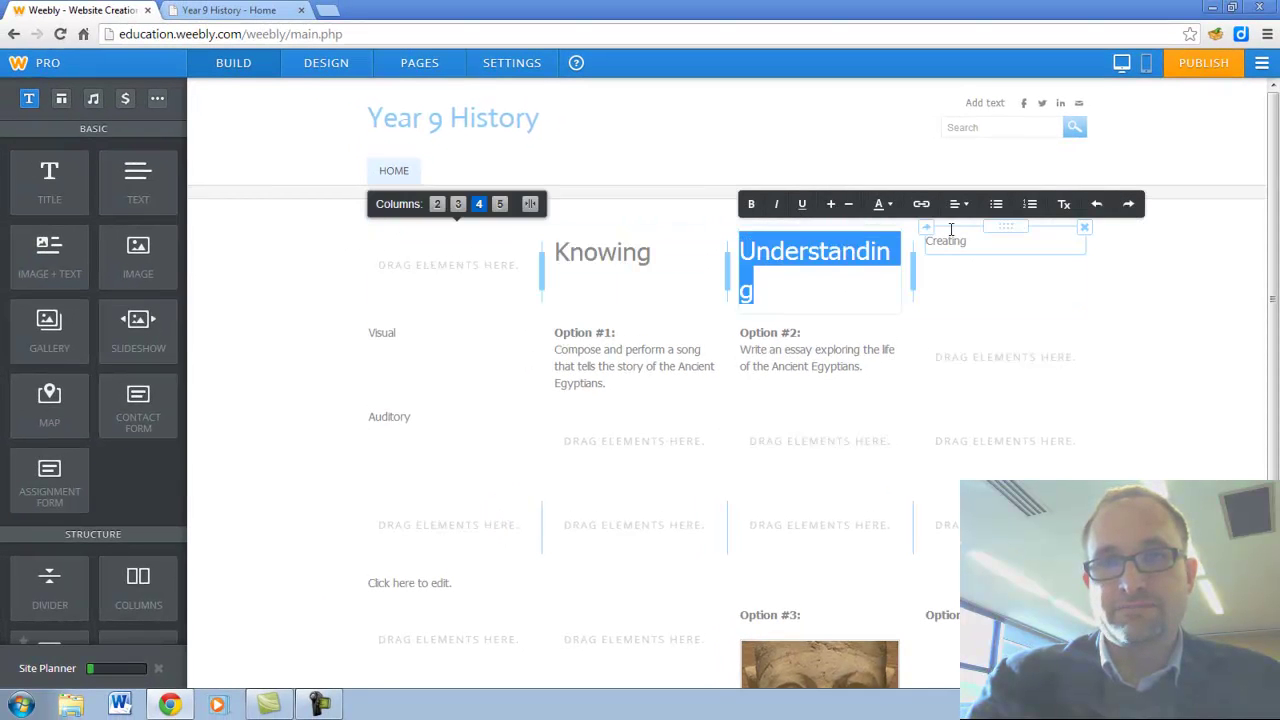
click(845, 205)
Enlarge the "Creating" column heading to match the "Understanding" heading
drag(966, 245, 829, 246)
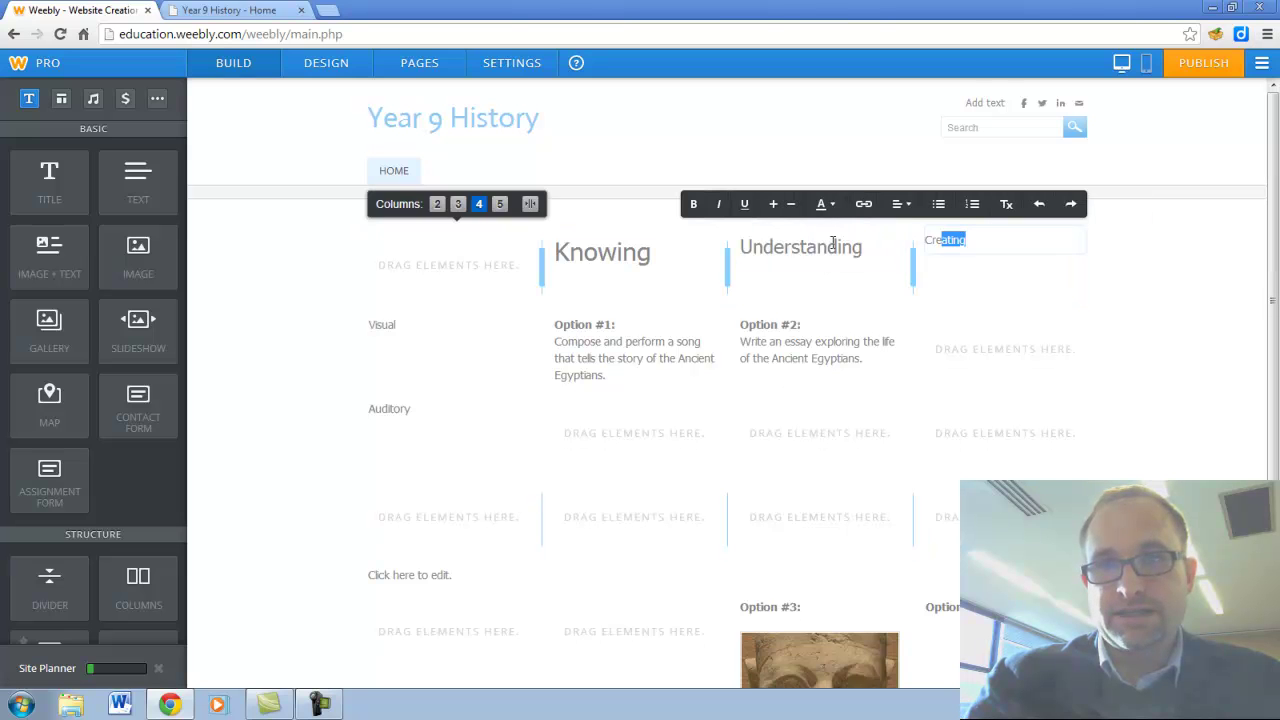
click(773, 204)
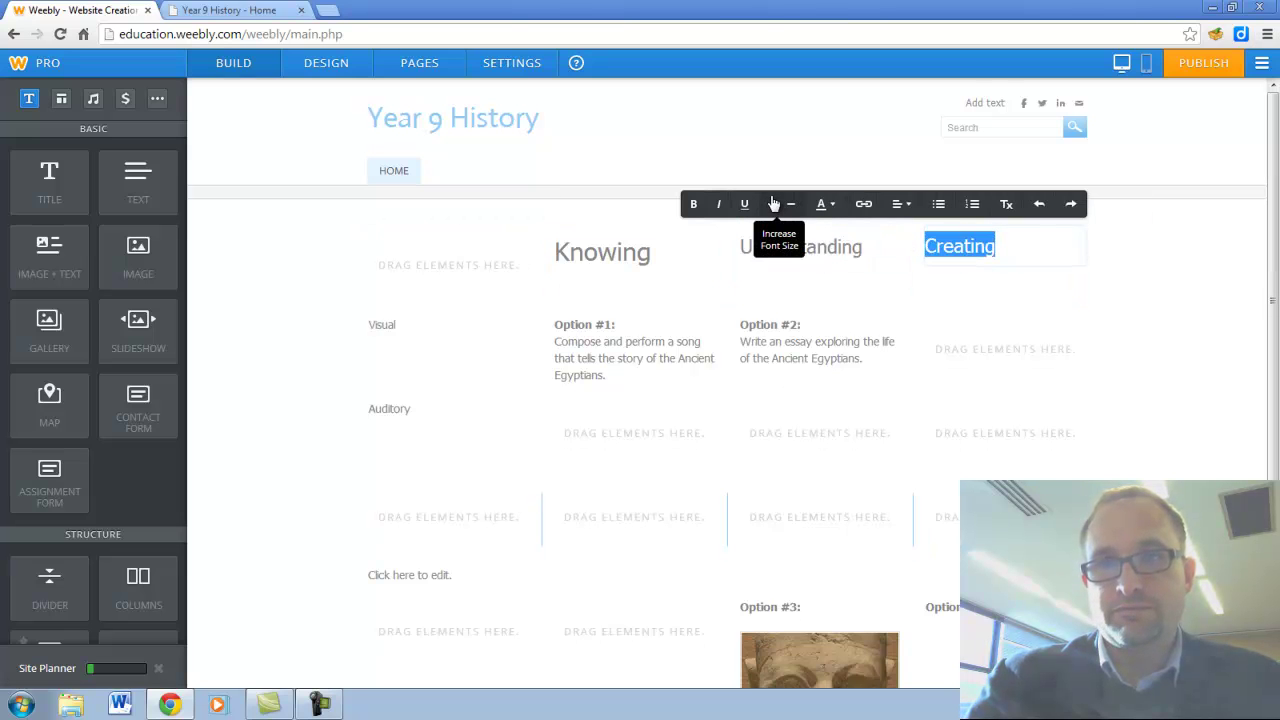
Increase the font size of the "Visual" and "Auditory" row labels so they match
drag(437, 327, 367, 325)
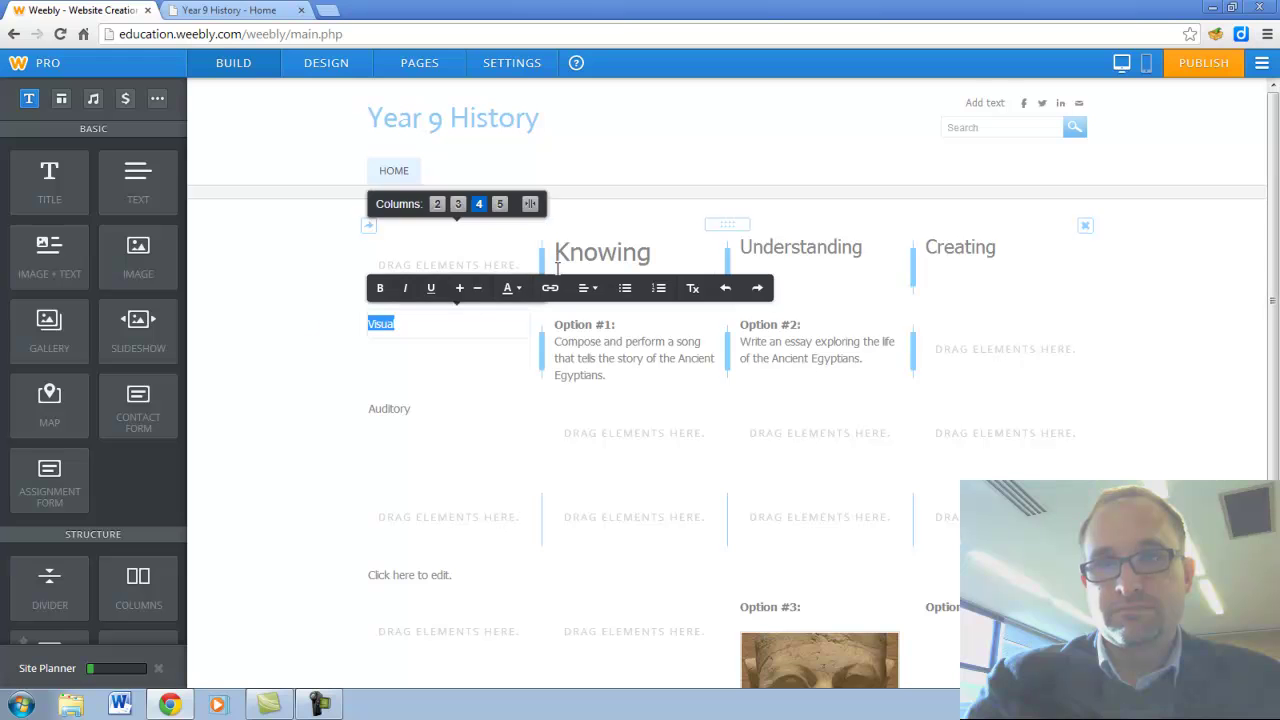
click(462, 292)
click(462, 292)
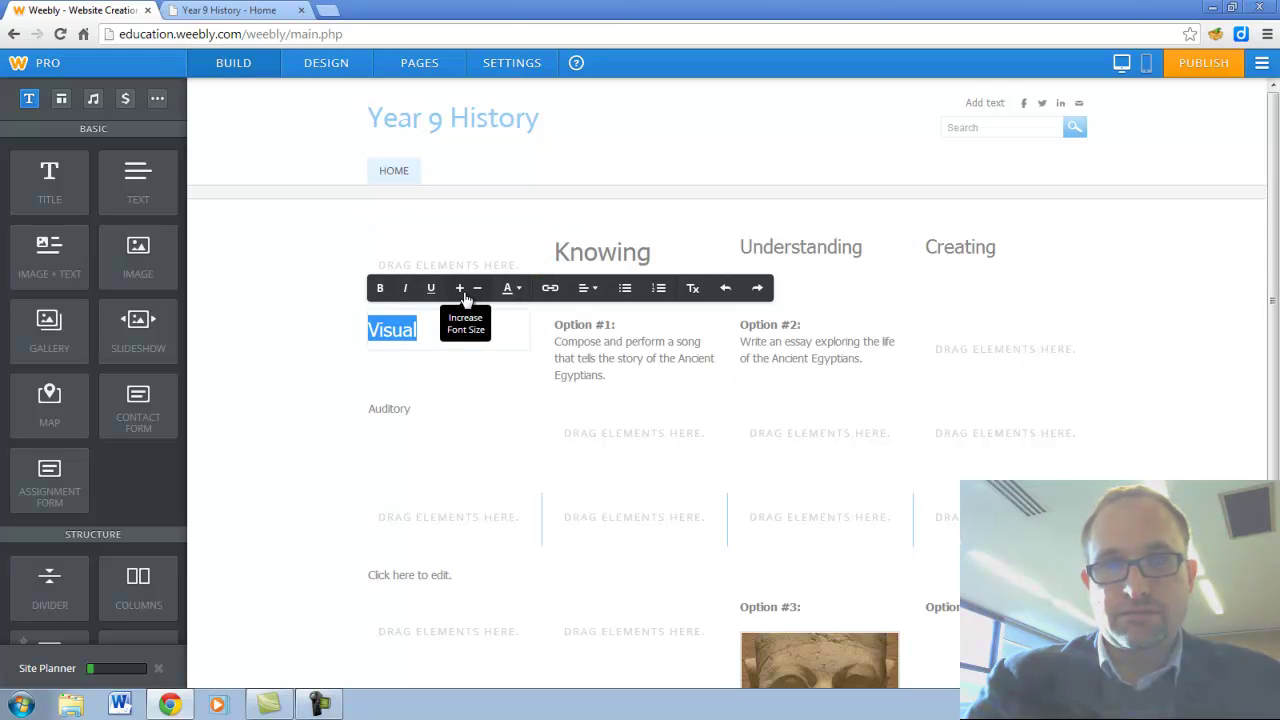
click(462, 292)
drag(380, 407, 357, 422)
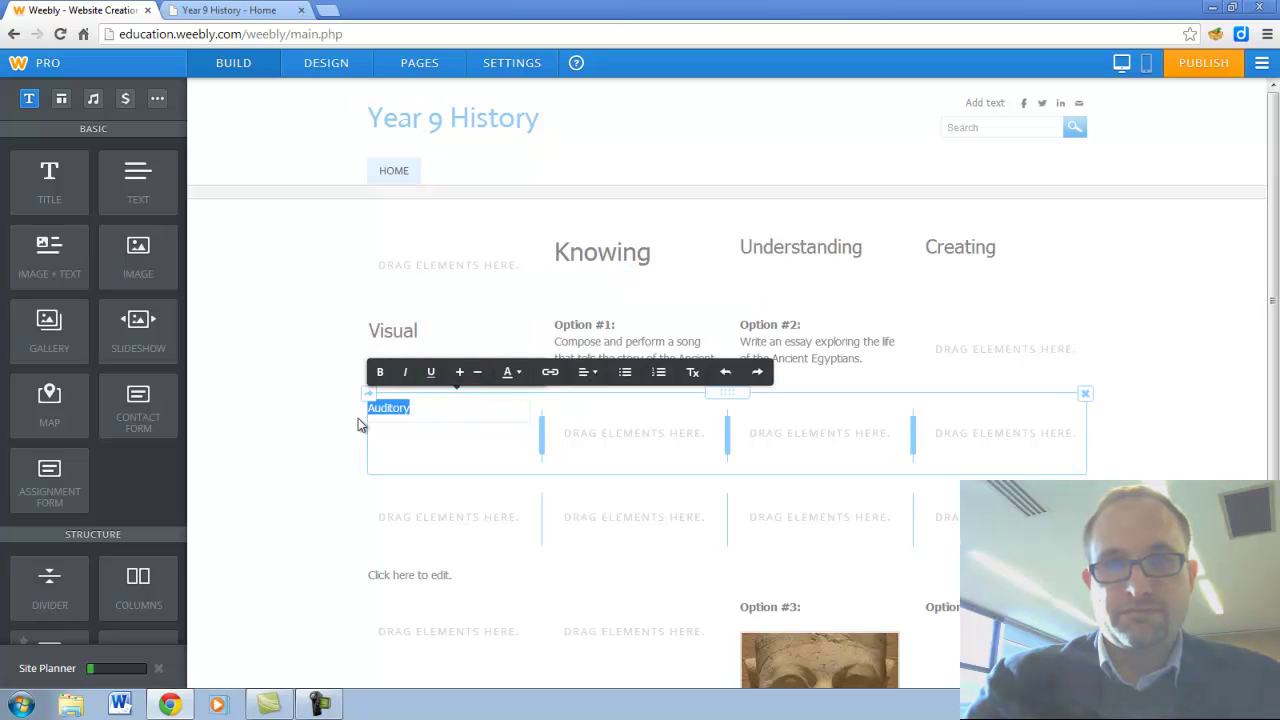
click(465, 376)
click(465, 376)
Narrow the label column in the Visual and Auditory rows, and shift both rows' Knowing/Understanding divider closer to the labels
click(489, 316)
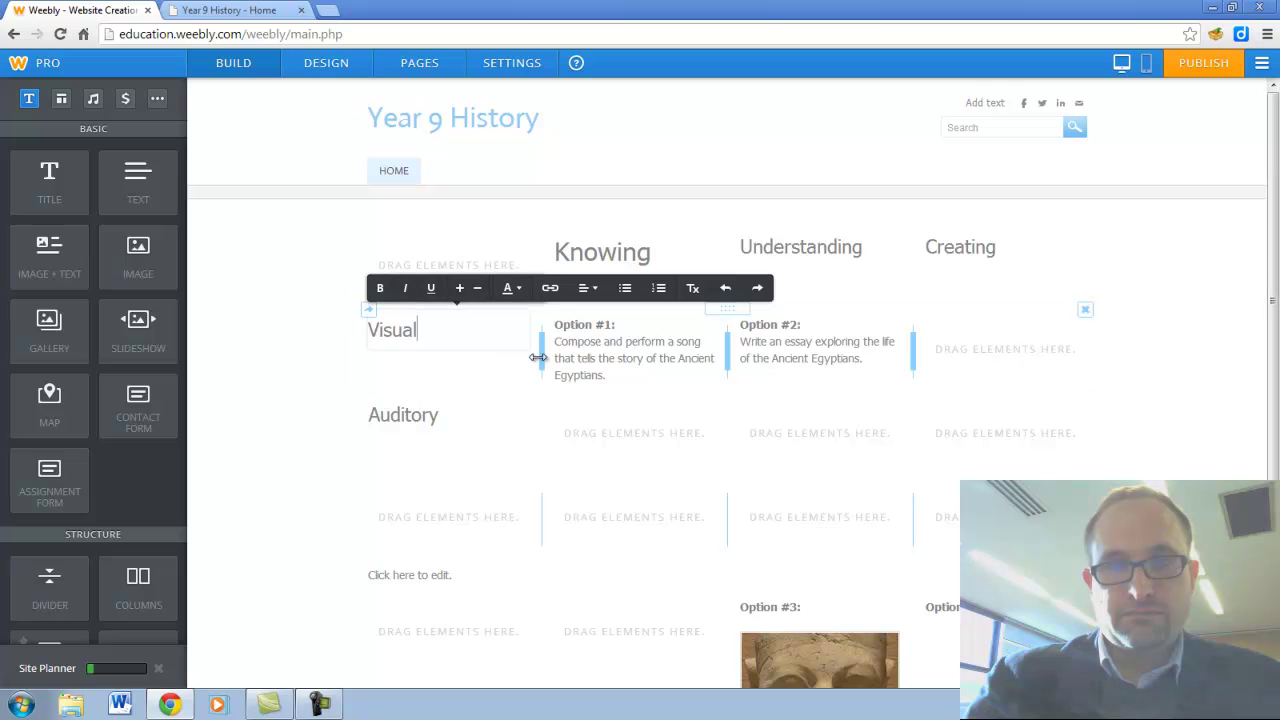
drag(543, 357, 458, 362)
mouse_move(560, 459)
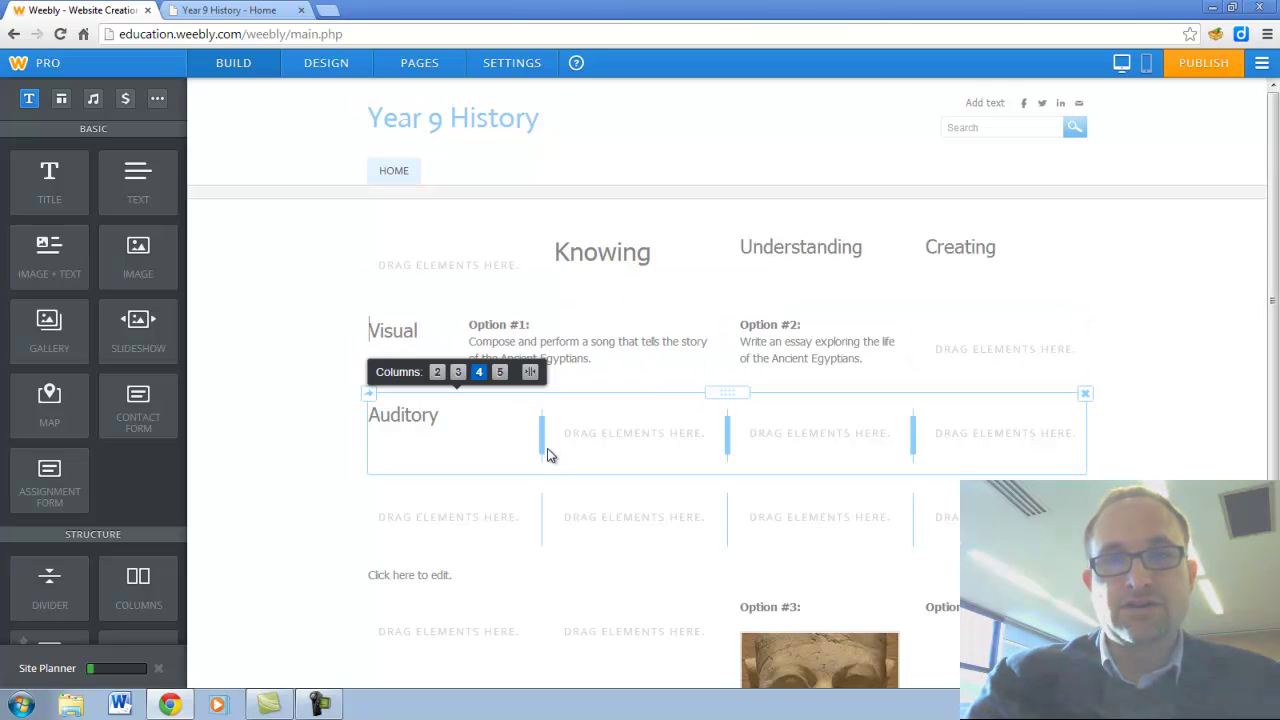
drag(541, 440, 461, 431)
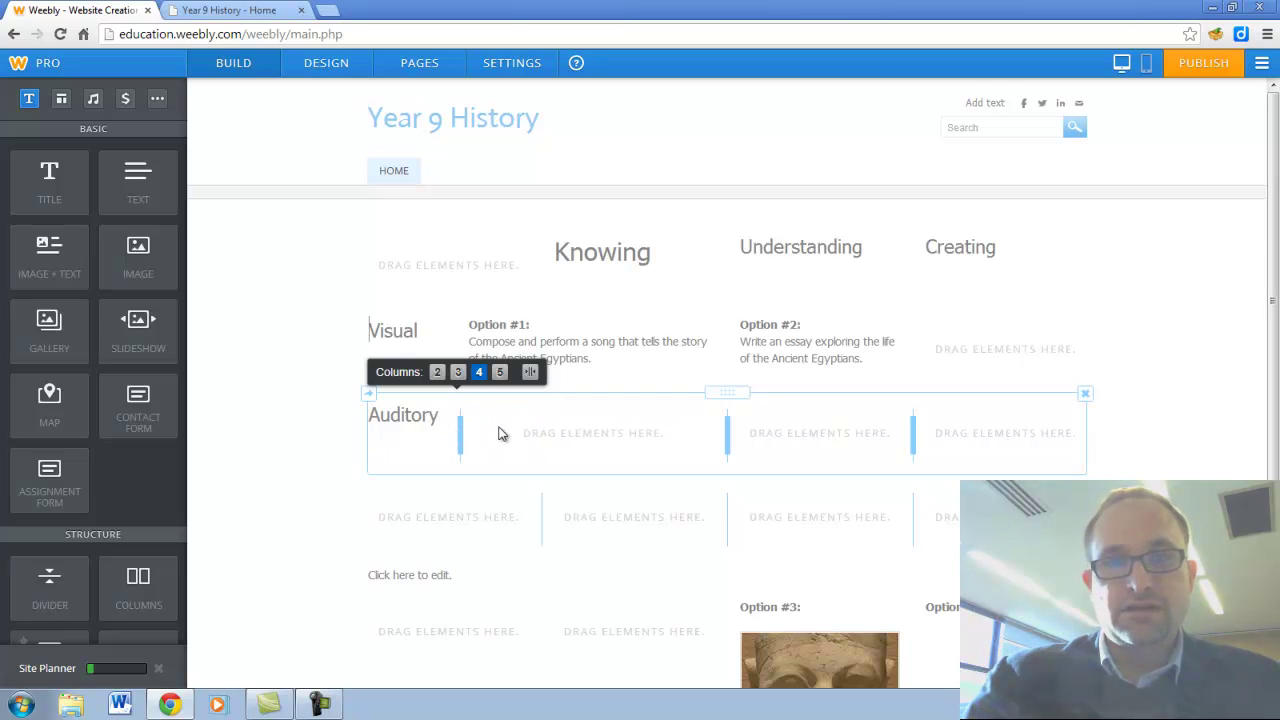
drag(731, 441, 691, 443)
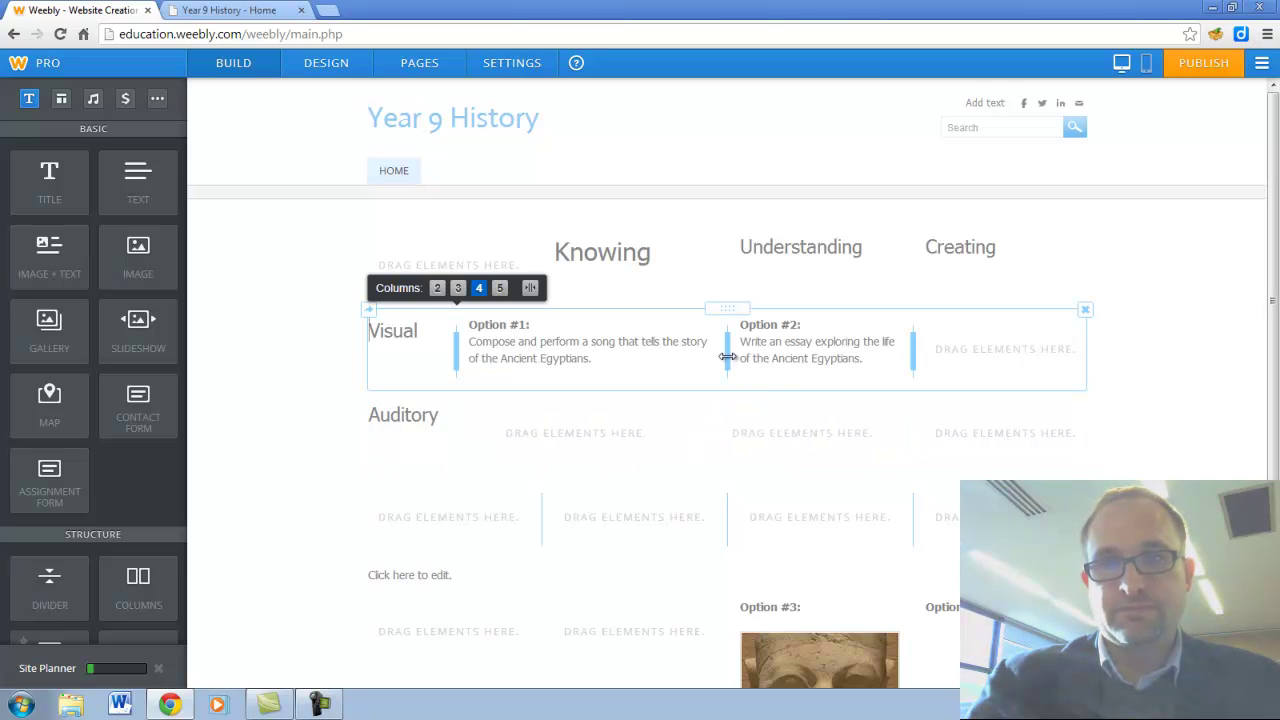
mouse_move(727, 356)
mouse_down()
mouse_move(686, 354)
mouse_move(740, 360)
mouse_move(705, 360)
mouse_up()
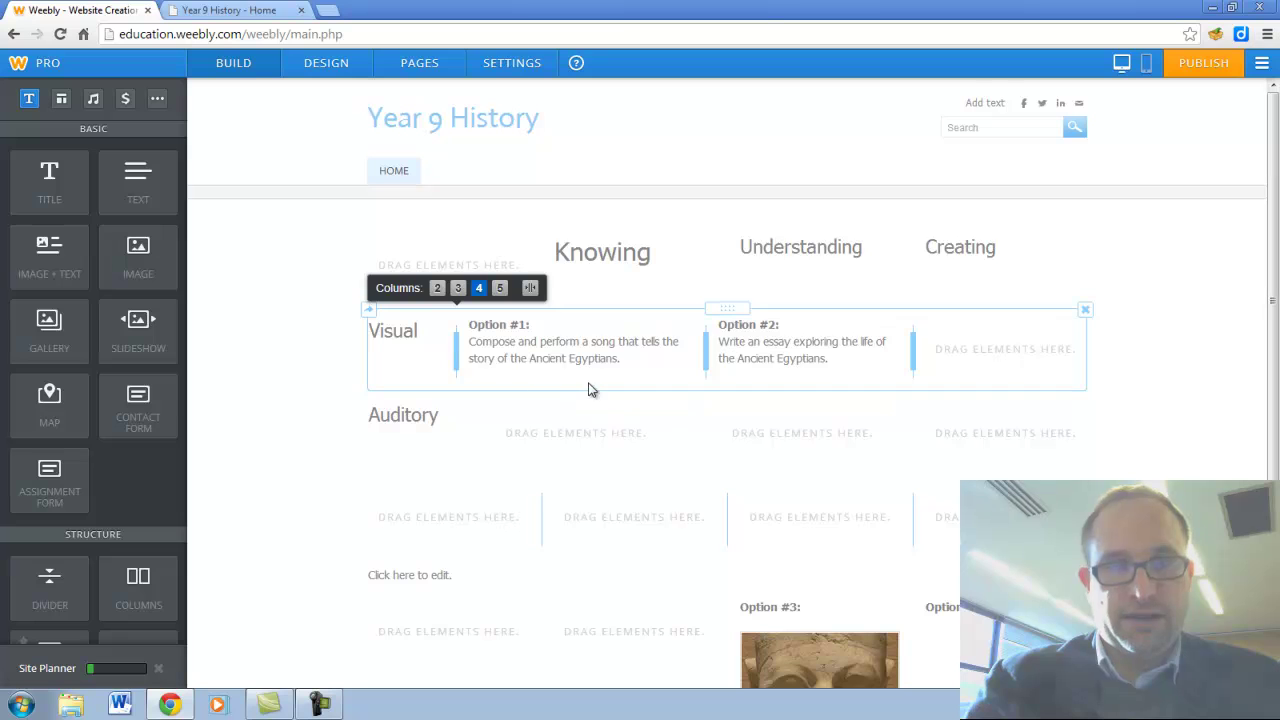
scroll(64, 385, down, 3)
scroll(64, 385, down, 2)
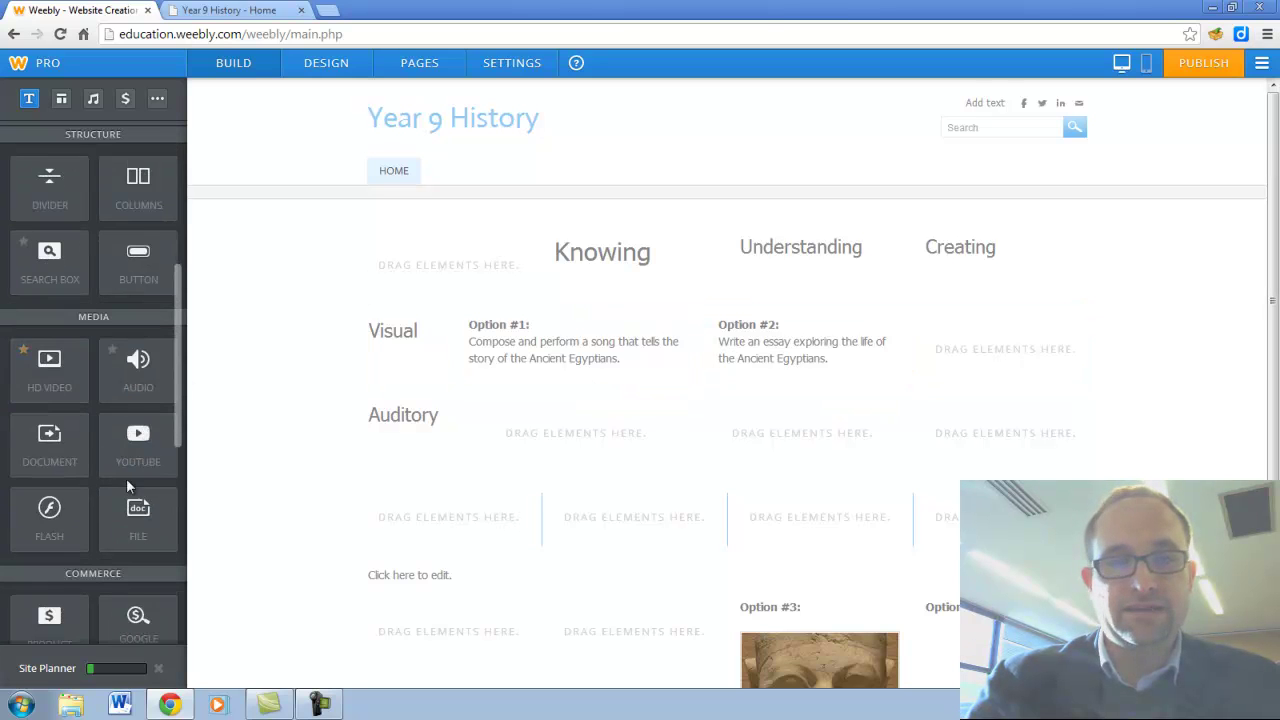
drag(130, 446, 752, 447)
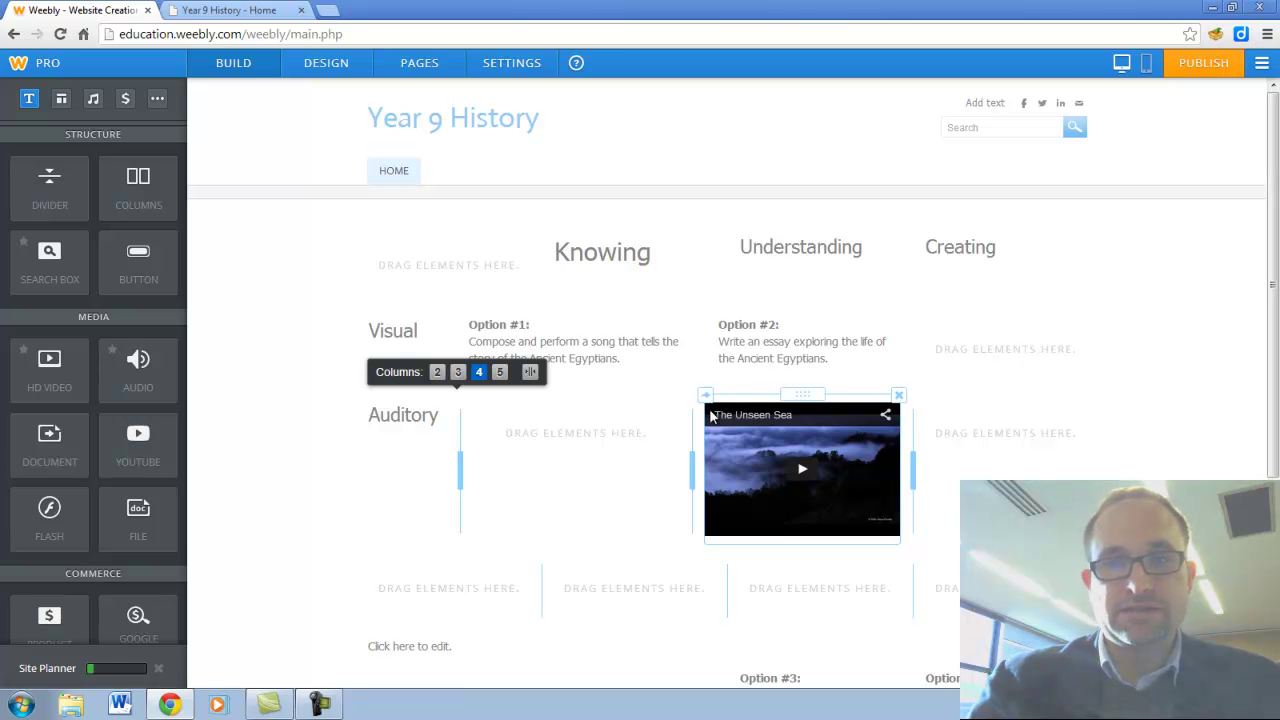
click(748, 483)
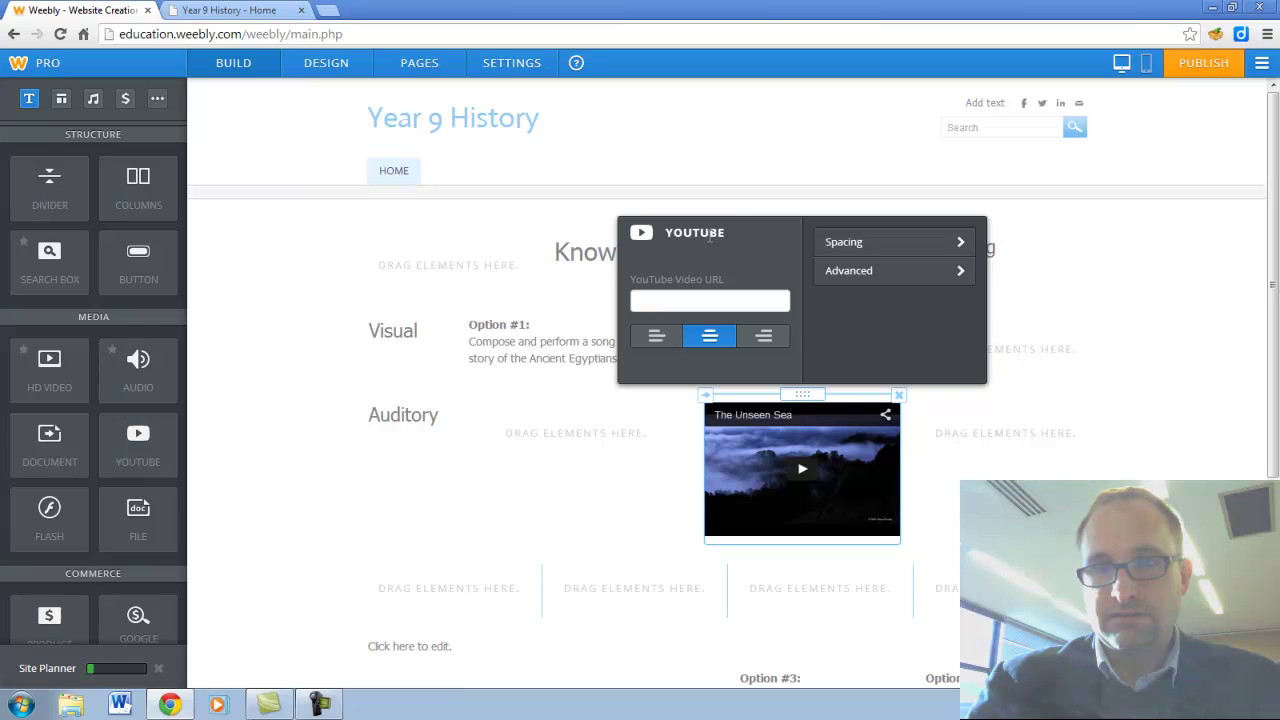
mouse_move(702, 399)
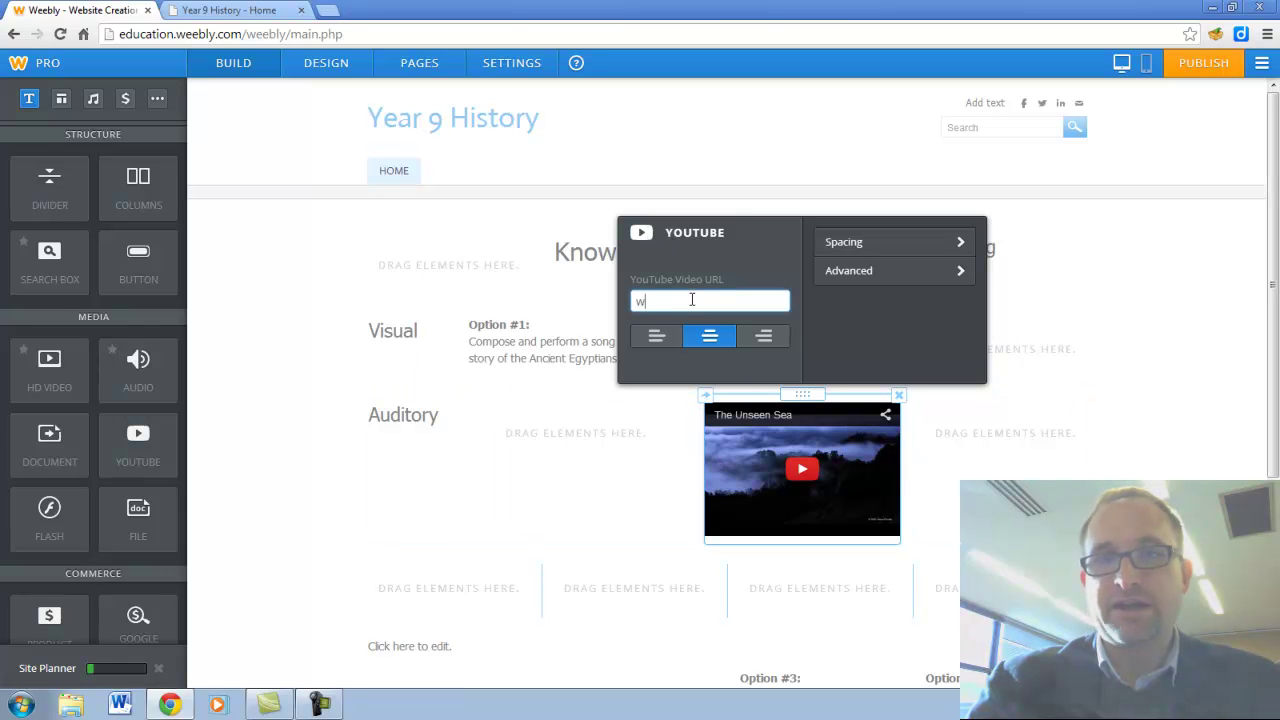
text(outube.com/)
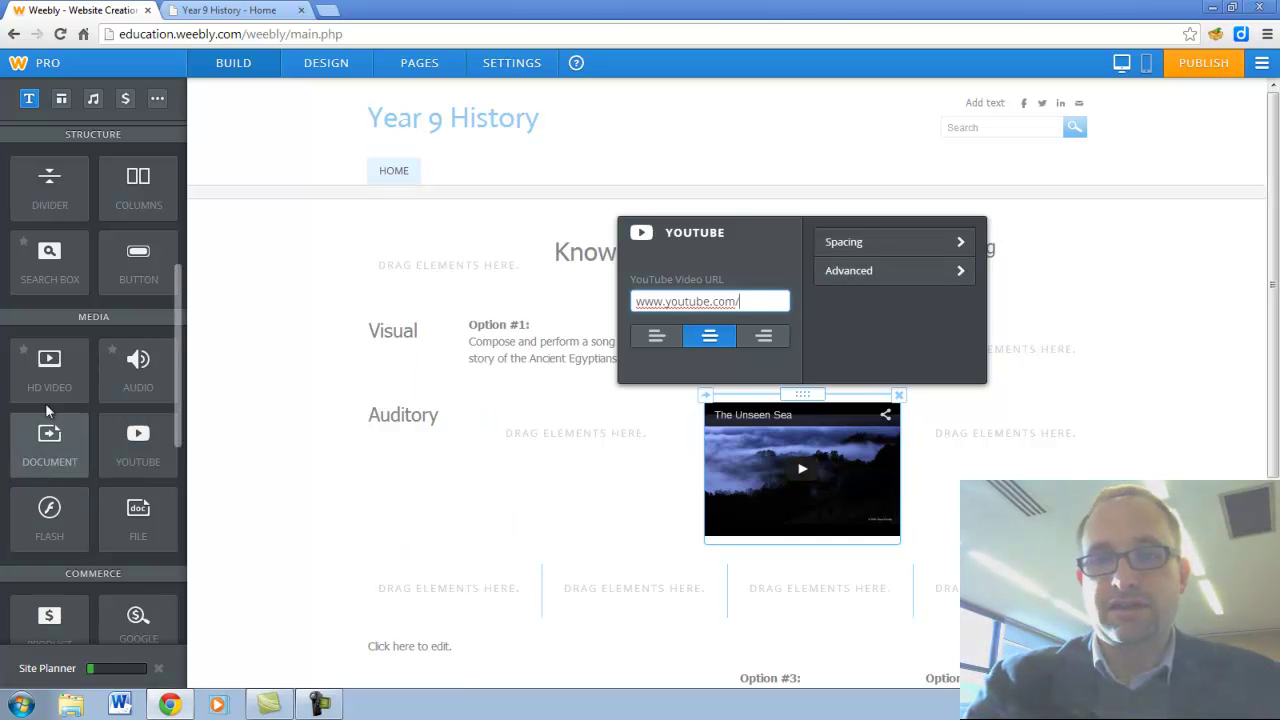
Add a Document element under Knowing in the Auditory row, and open its file upload chooser without selecting a file
drag(46, 398, 531, 454)
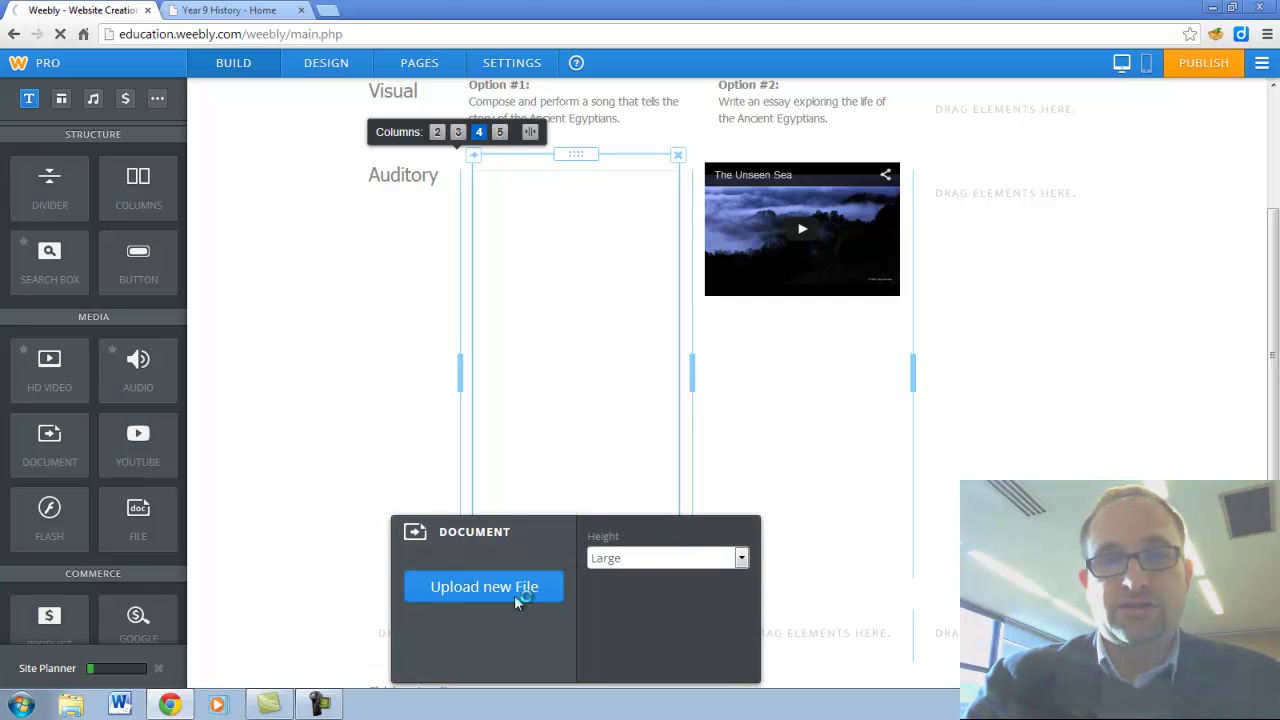
click(496, 594)
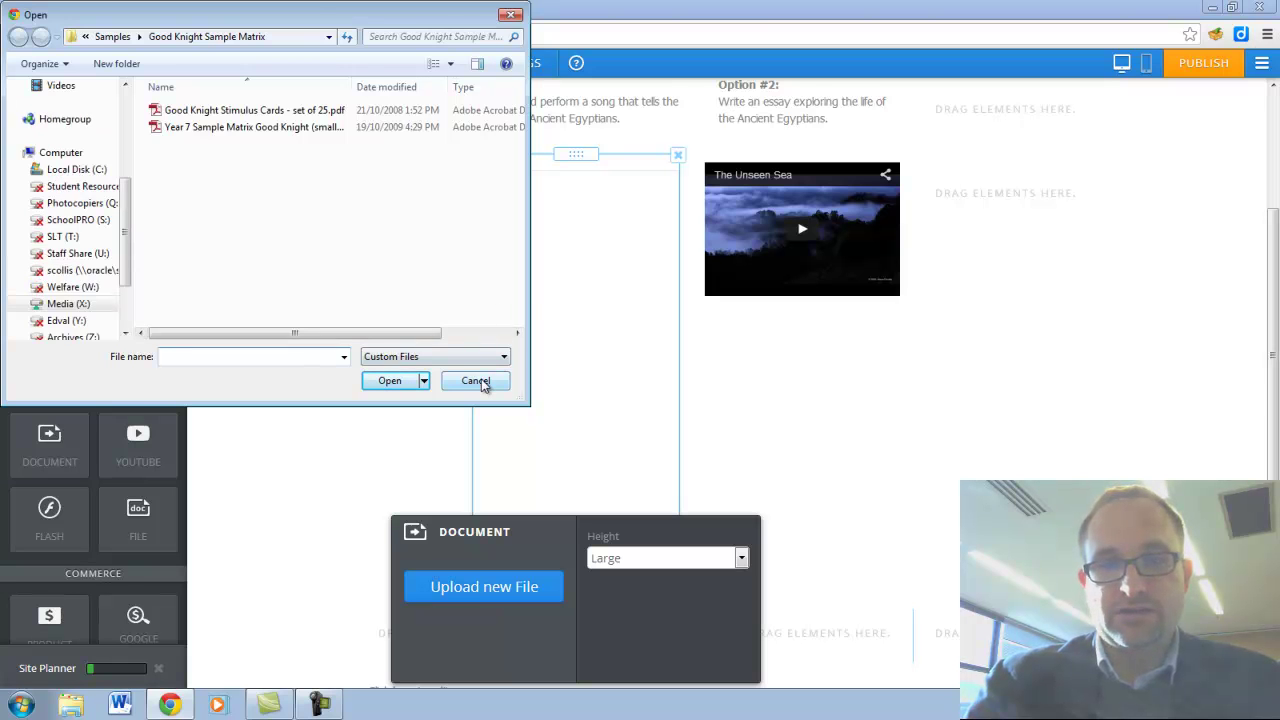
click(477, 381)
click(357, 371)
scroll(357, 372, up, 3)
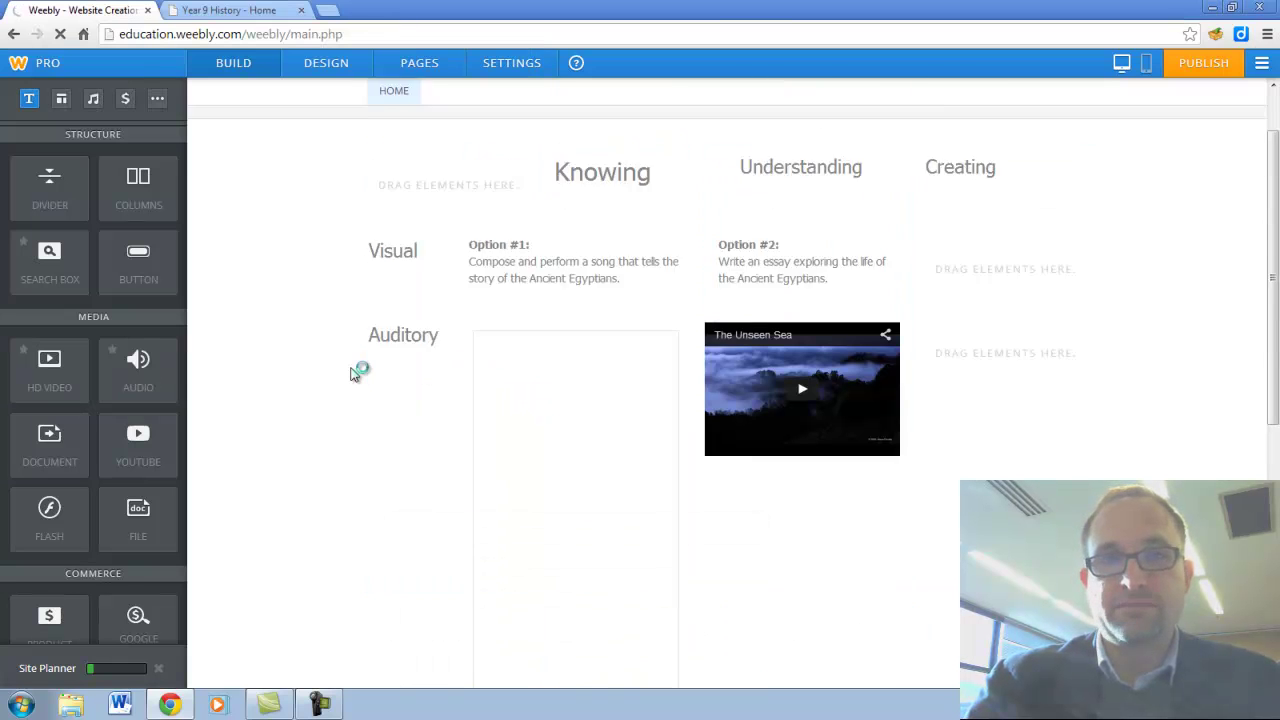